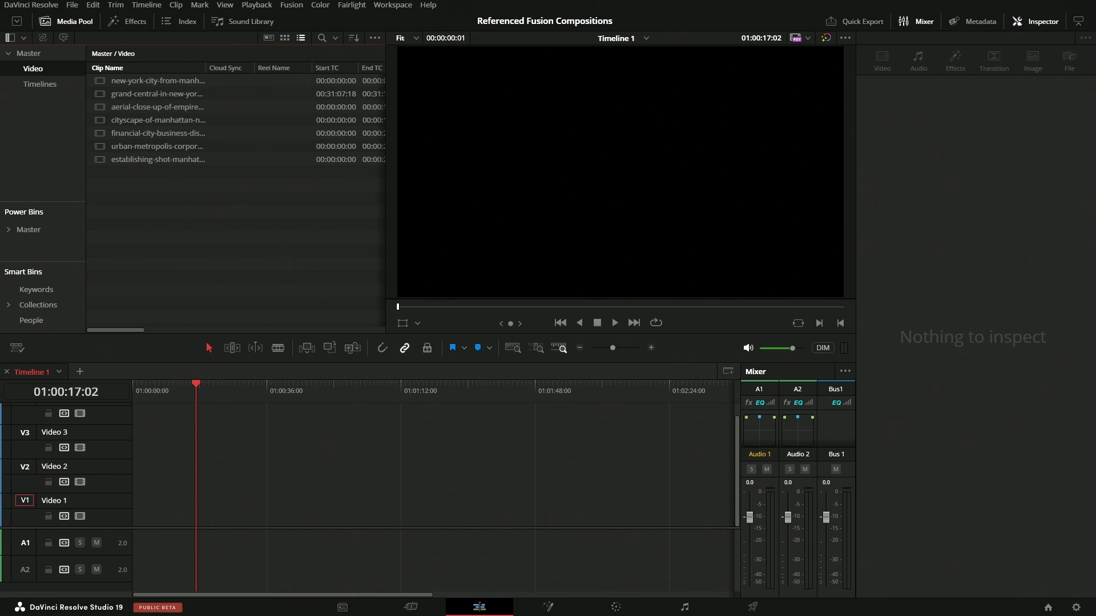
Place a Fusion Composition at the start of Video 1, extend it to about 40 seconds, and open it in Fusion
key("Home")
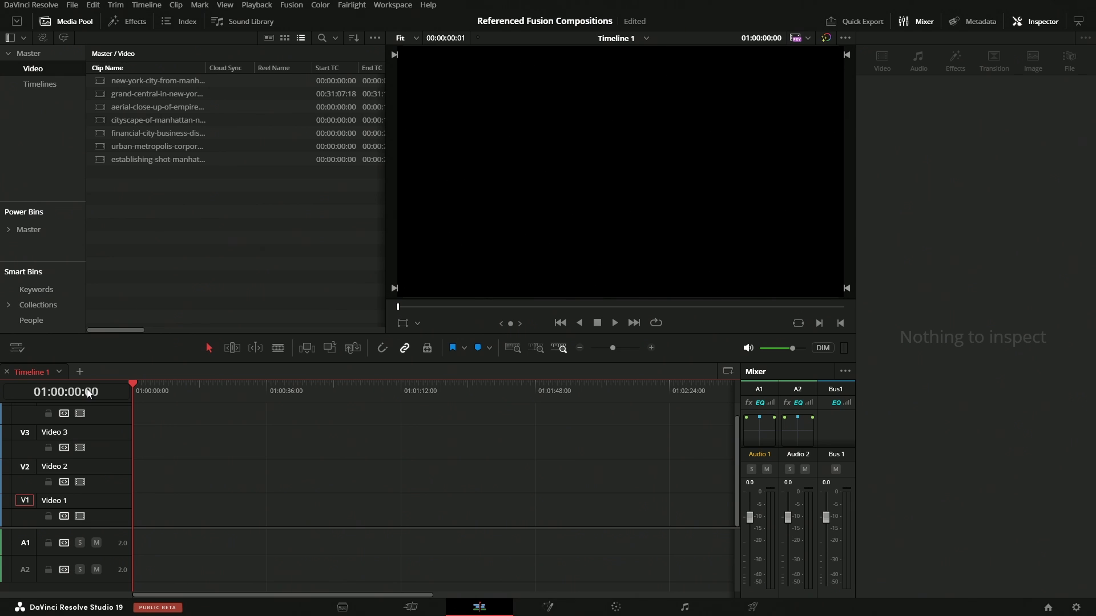
left_click(128, 21)
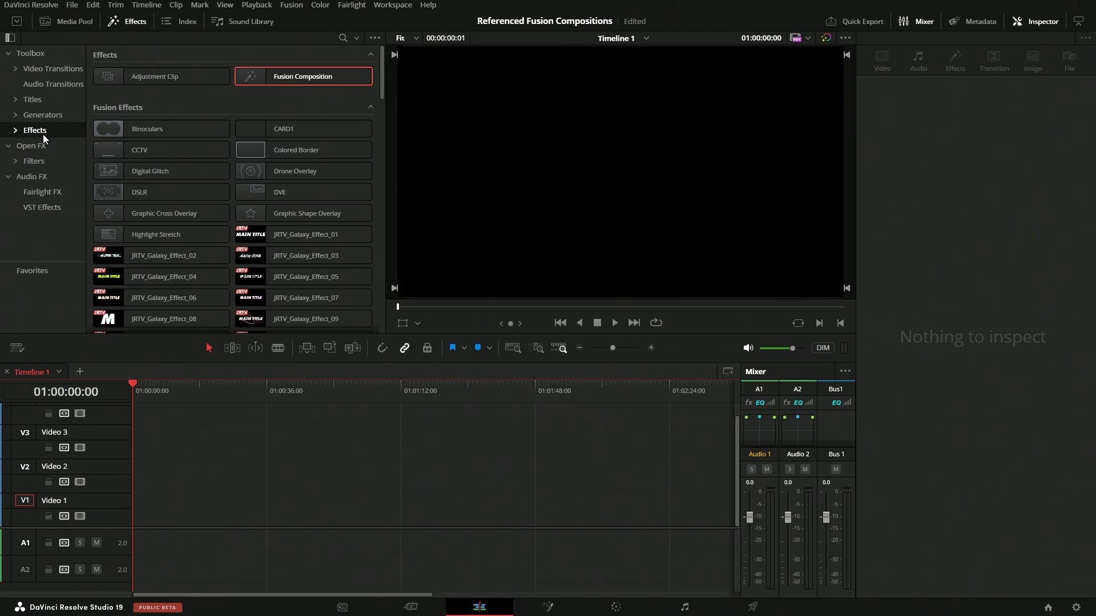
left_click_drag(261, 78, 133, 520)
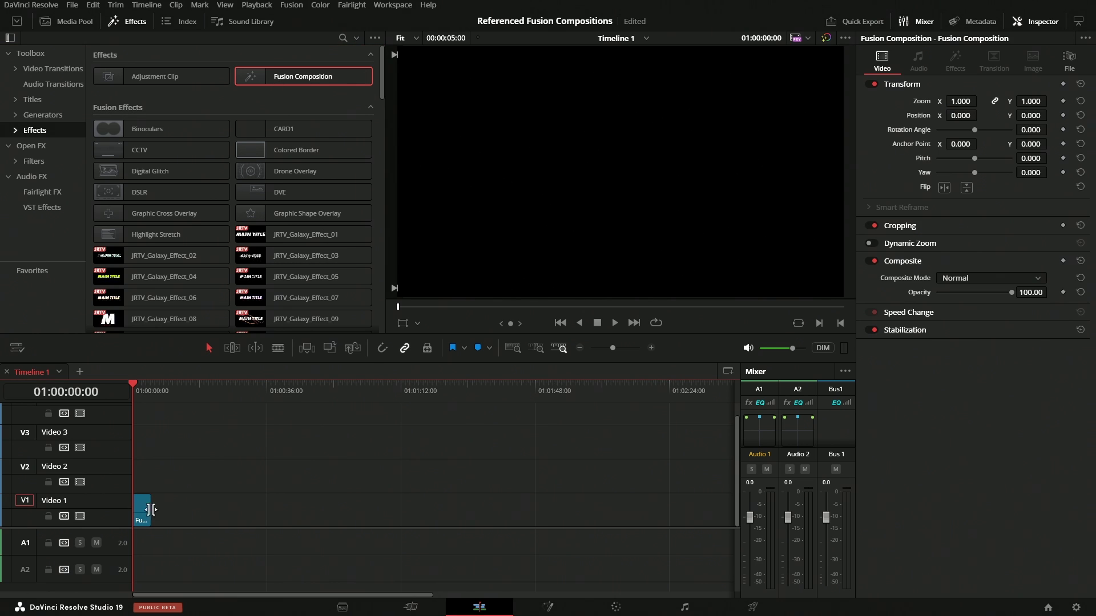
left_click_drag(149, 510, 282, 511)
left_click(548, 605)
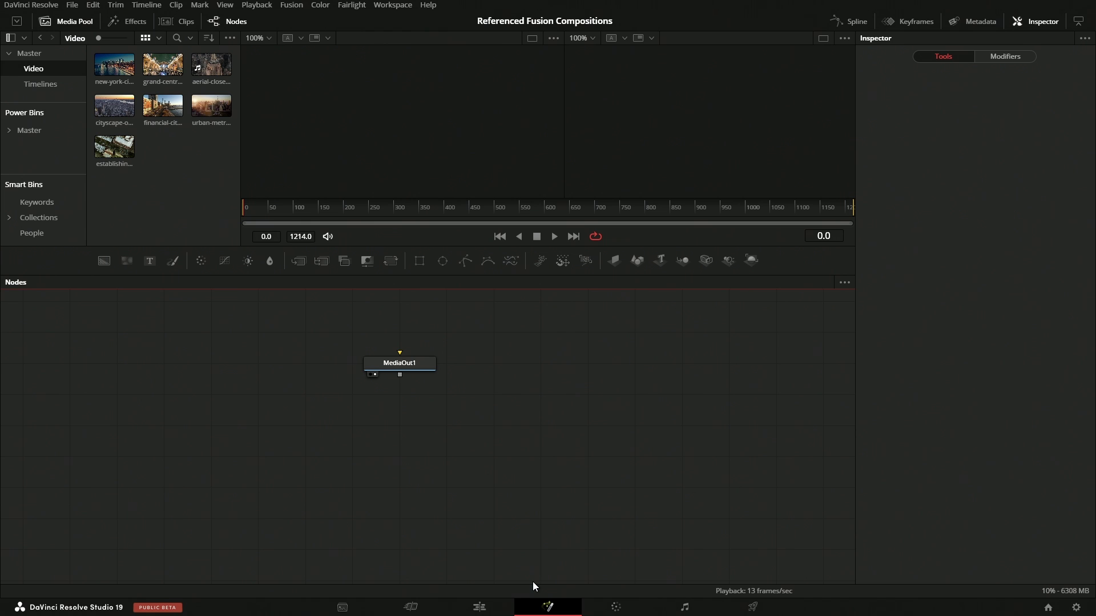
Merge the new-york clip over grand-central and shrink it to a 0.55 Size inset
left_click_drag(114, 66, 208, 355)
left_click_drag(163, 66, 211, 506)
left_click_drag(211, 457, 353, 458)
key("1")
left_click_drag(989, 153, 967, 153)
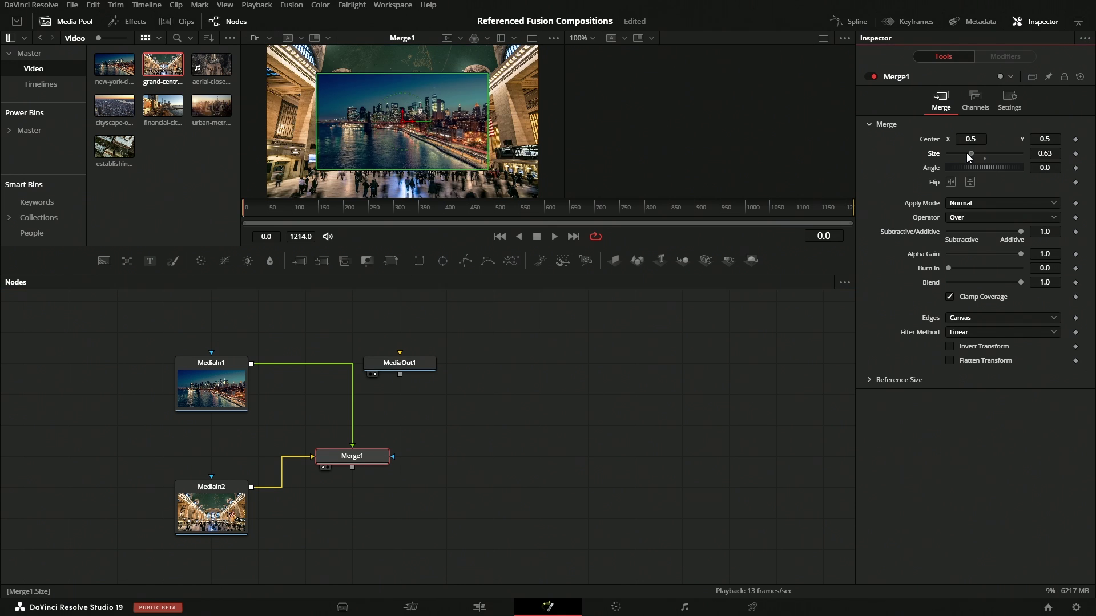
left_click_drag(411, 369, 552, 369)
Tint the New York inset pink with a Color Corrector and connect the composite to MediaOut1
left_click(210, 365)
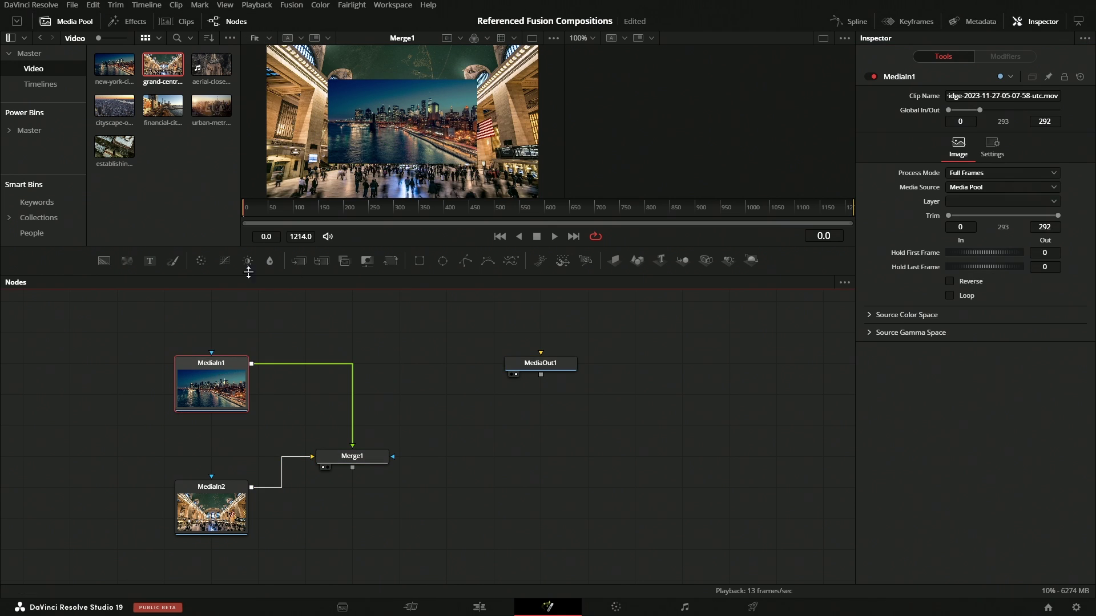
left_click(200, 262)
left_click_drag(1004, 203, 1037, 216)
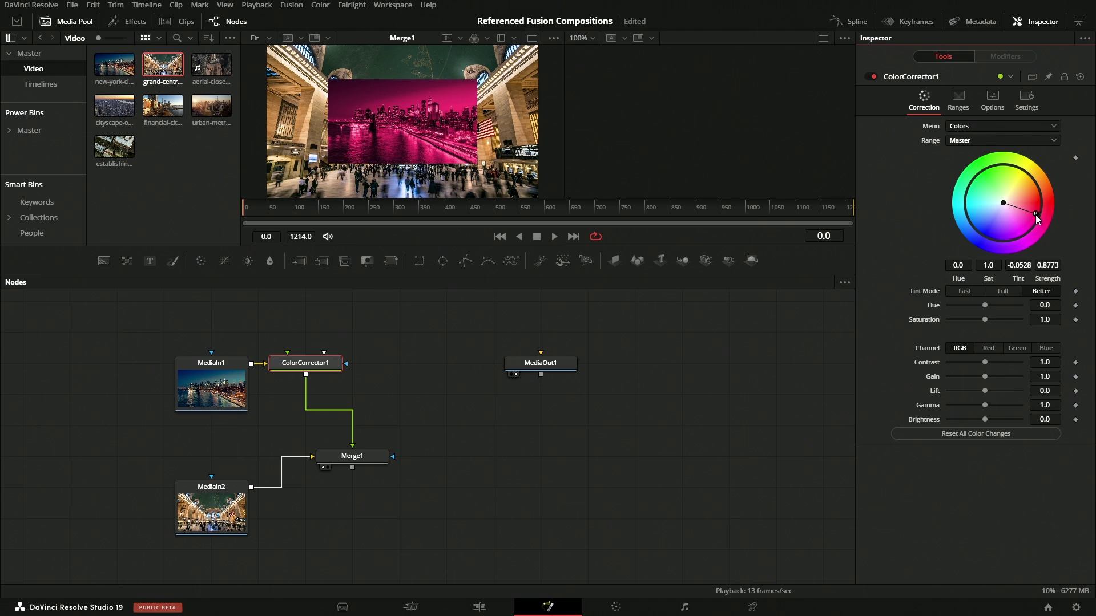
left_click_drag(365, 465, 588, 434)
left_click(380, 457)
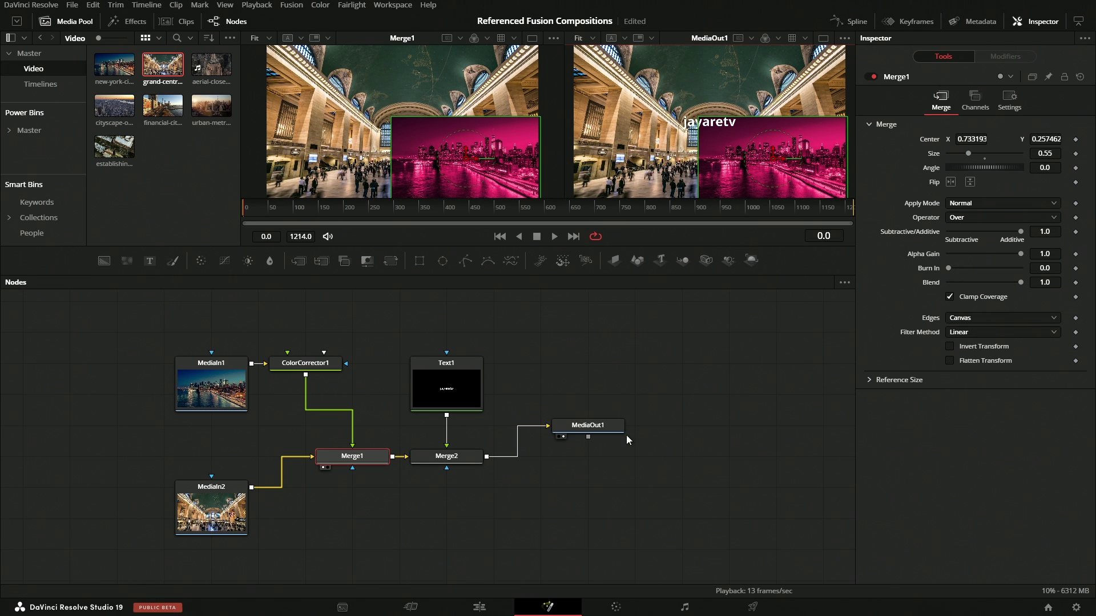
Bring the aerial close-up clip in as MediaIn3 and feed it into ColorCorrector1 instead of New York
left_click(480, 608)
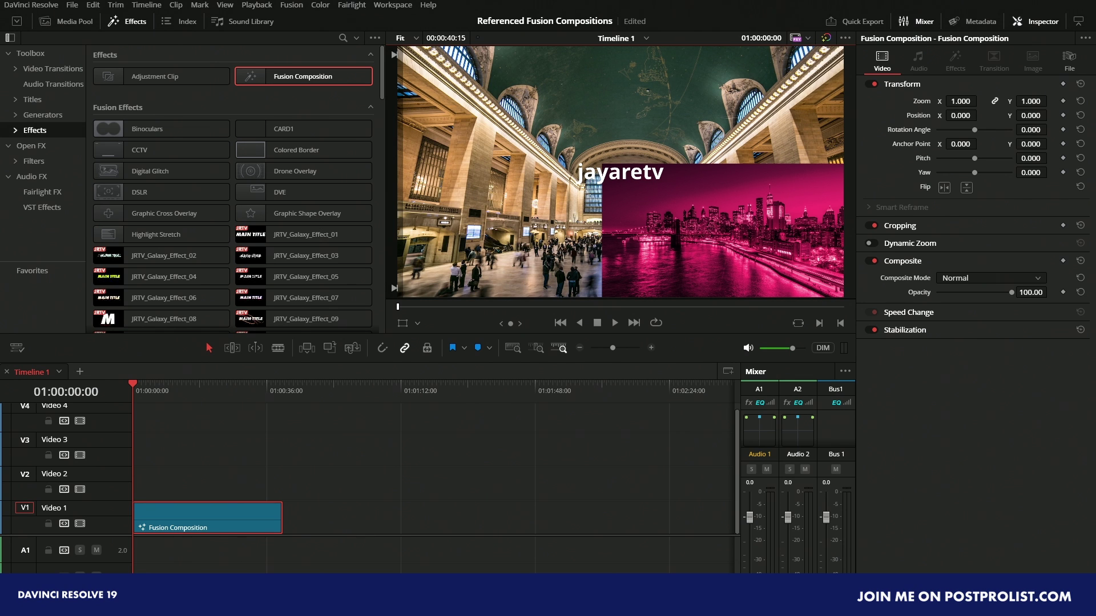
key("shift+5")
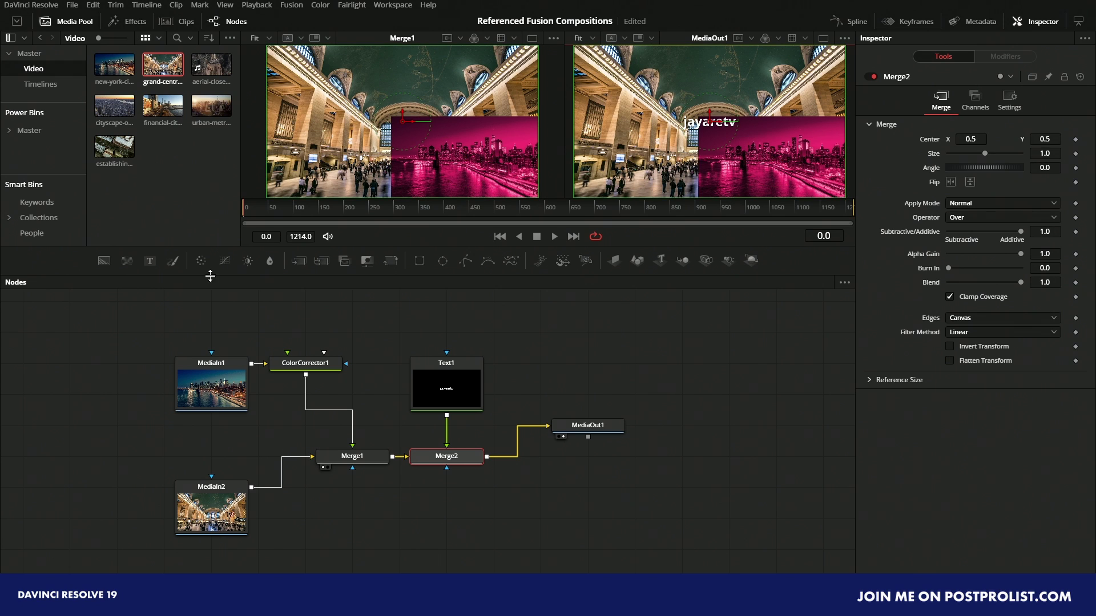
left_click_drag(201, 86, 266, 363)
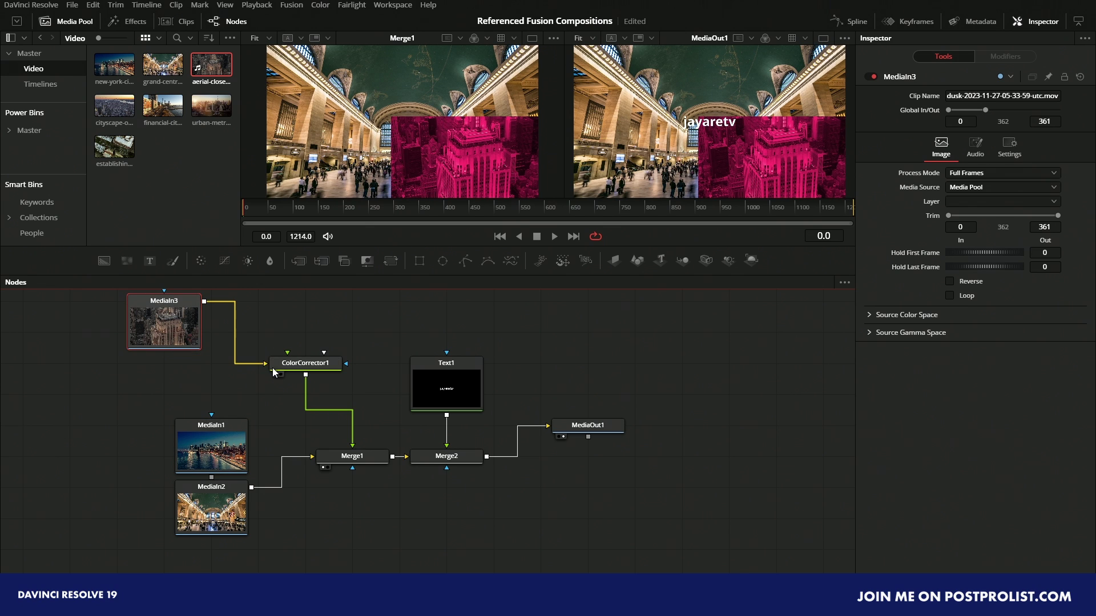
left_click_drag(217, 453, 122, 419)
Check both clip inputs and fit all tool durations in Keyframes, then go back to Edit
left_click(123, 418)
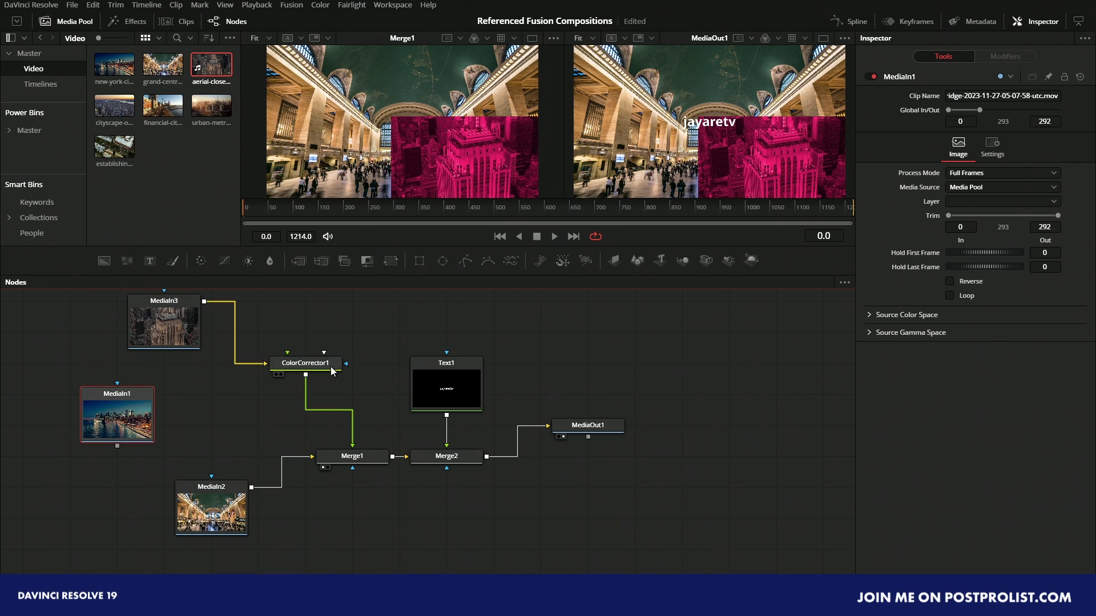
left_click(183, 311)
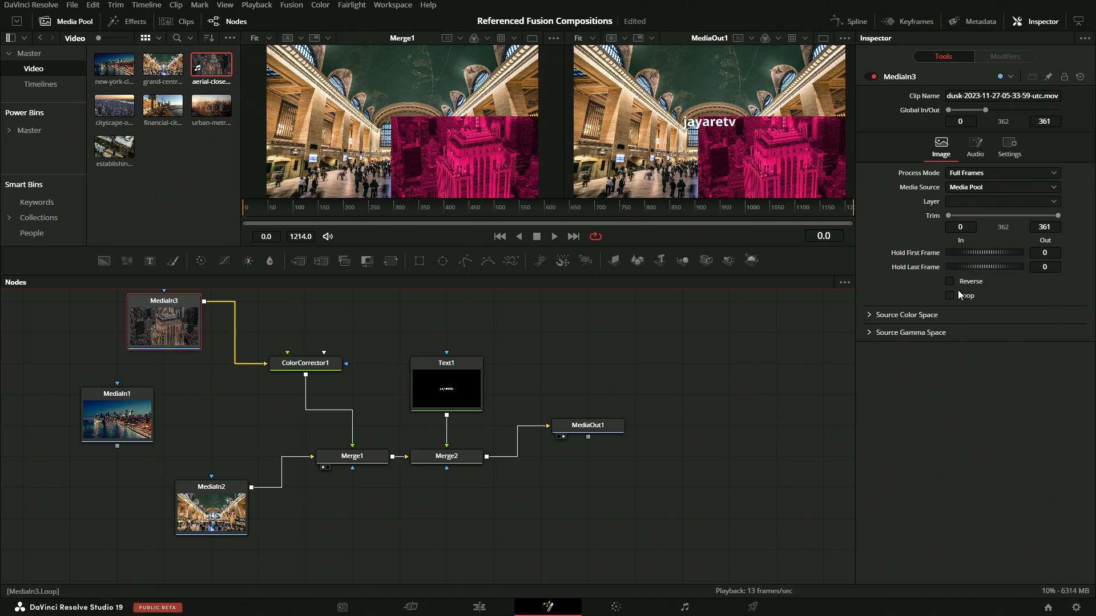
left_click(907, 25)
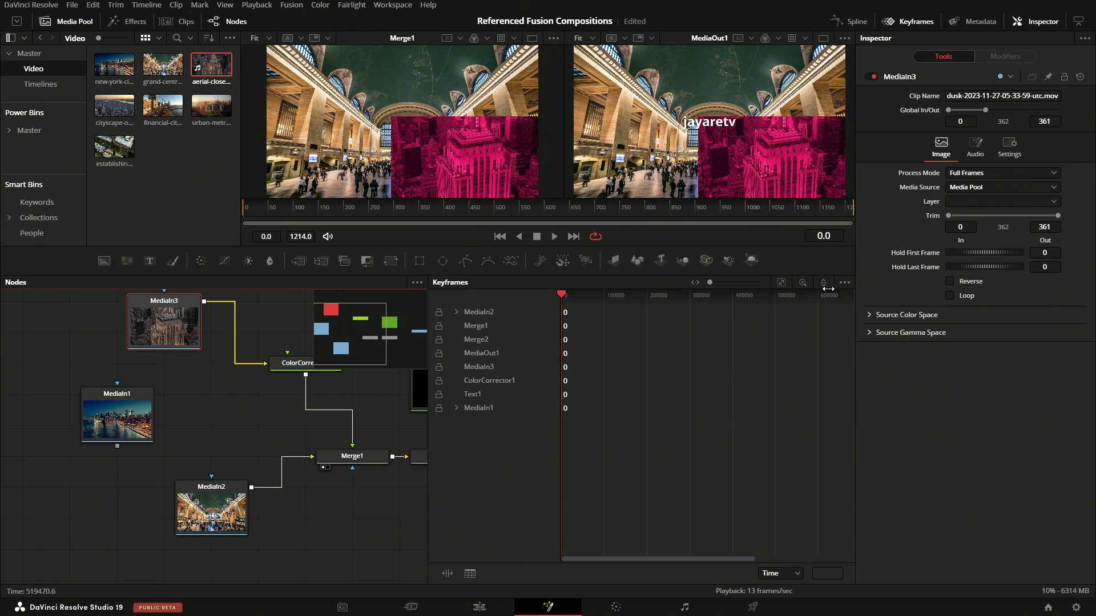
left_click(782, 282)
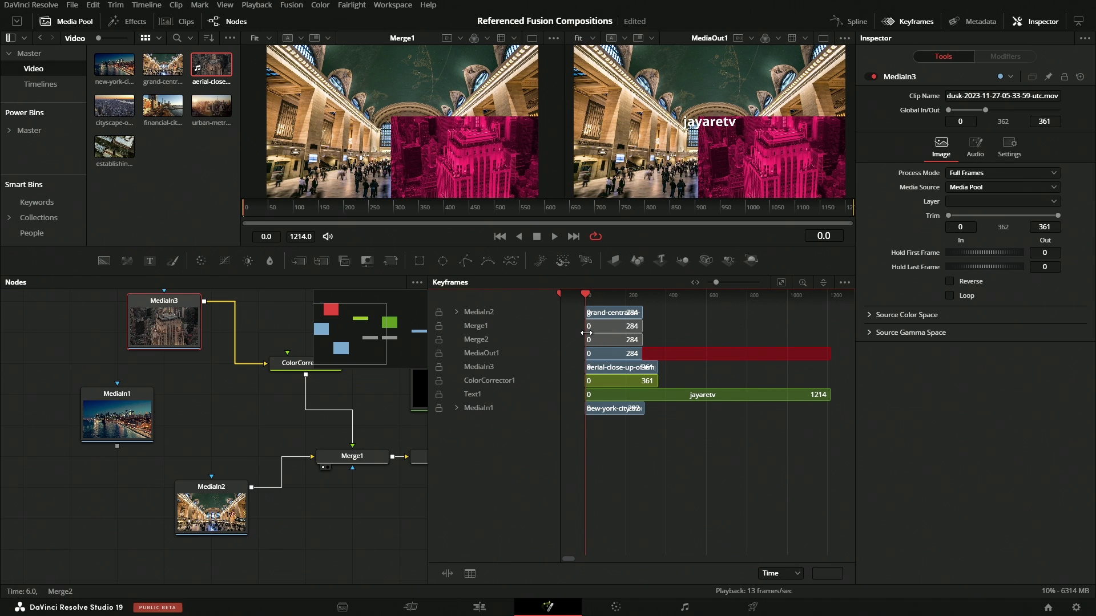
left_click(476, 607)
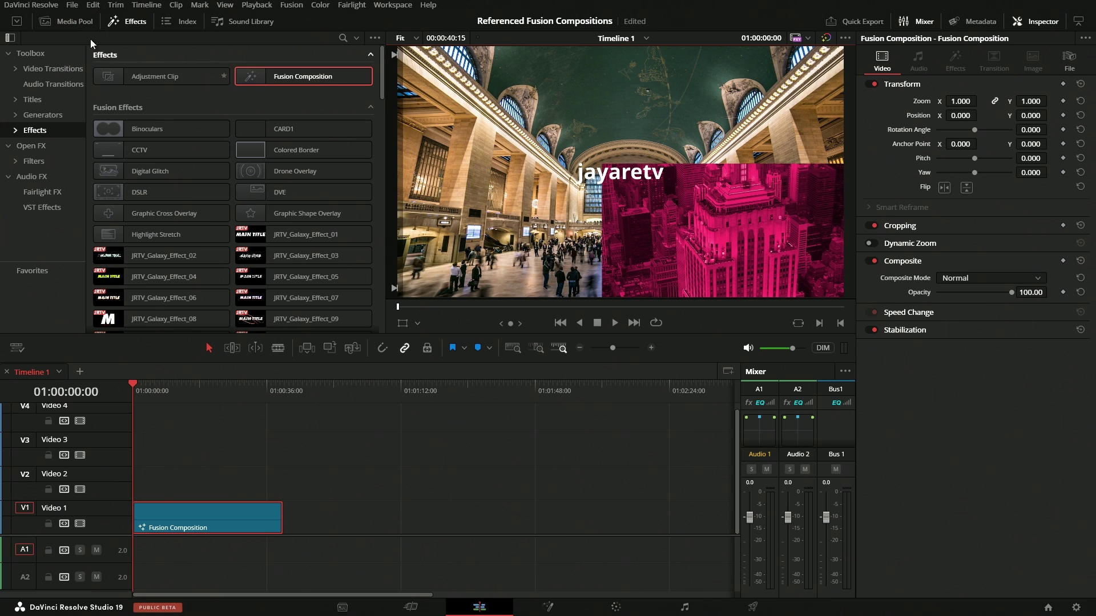
left_click(67, 21)
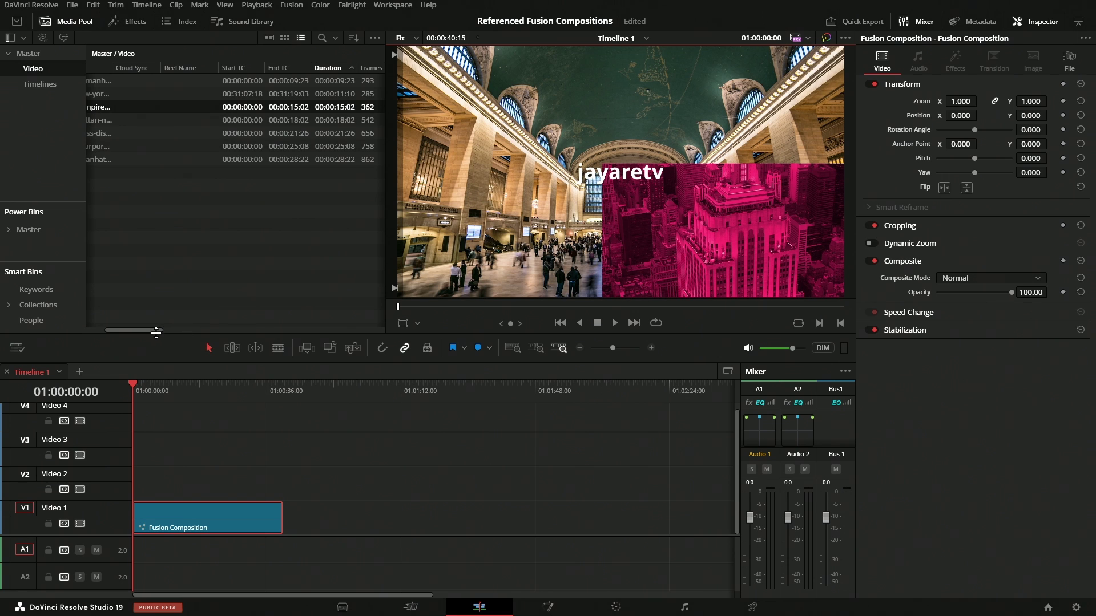
Place the grand-central and aerial close-up clips from the Media Pool onto Video 1
left_click_drag(162, 330, 145, 329)
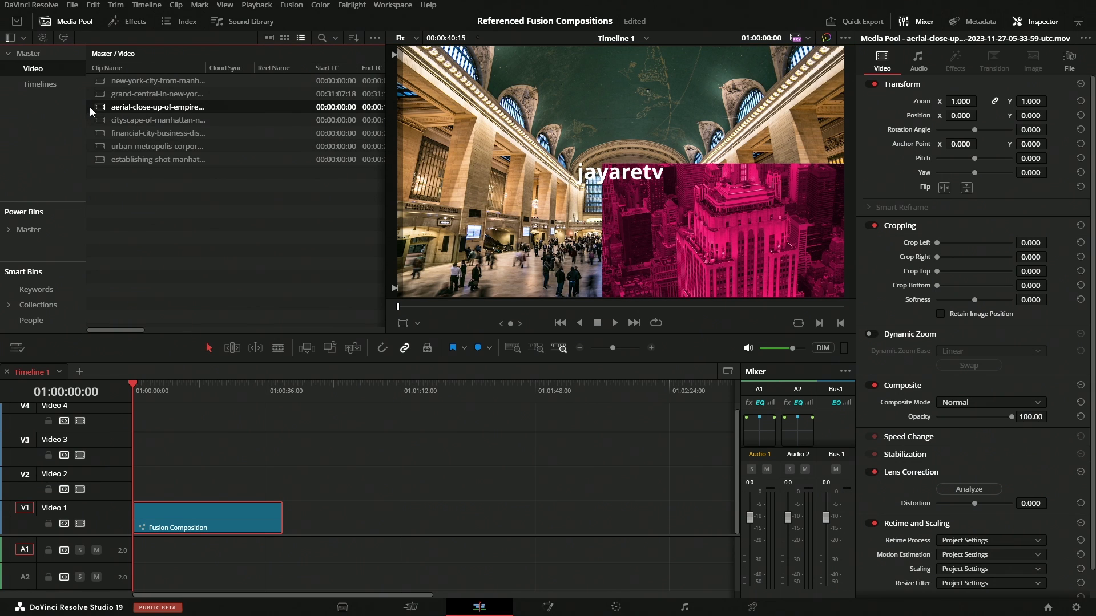
left_click(102, 94, "shift")
left_click_drag(104, 107, 290, 519)
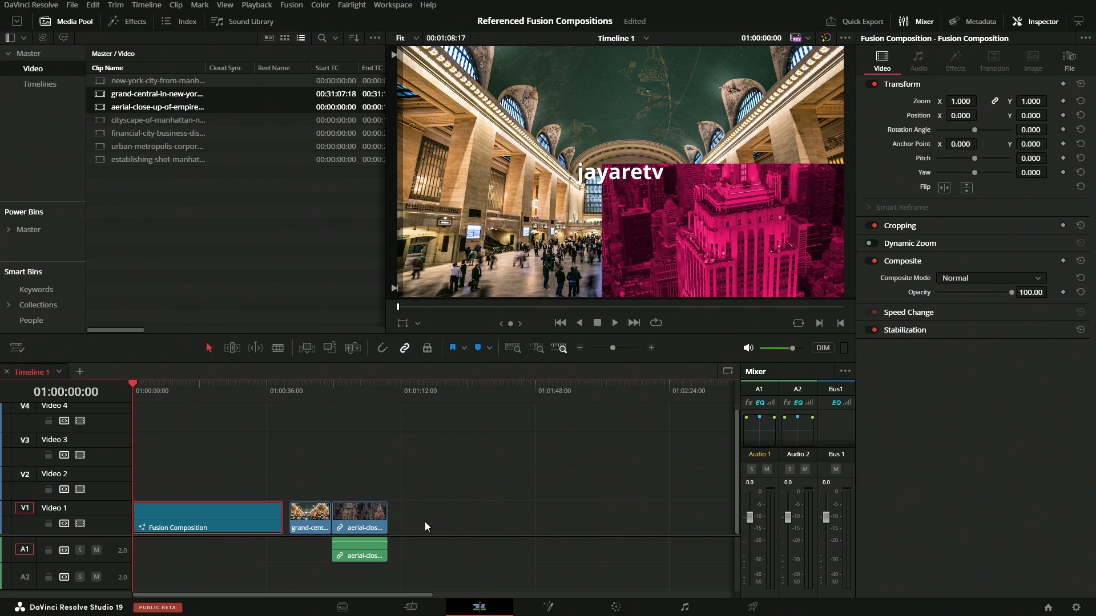
left_click(426, 523)
Move grand-central up to Video 2 and combine both stacked clips into Fusion Clip 1
left_click_drag(307, 522, 356, 488)
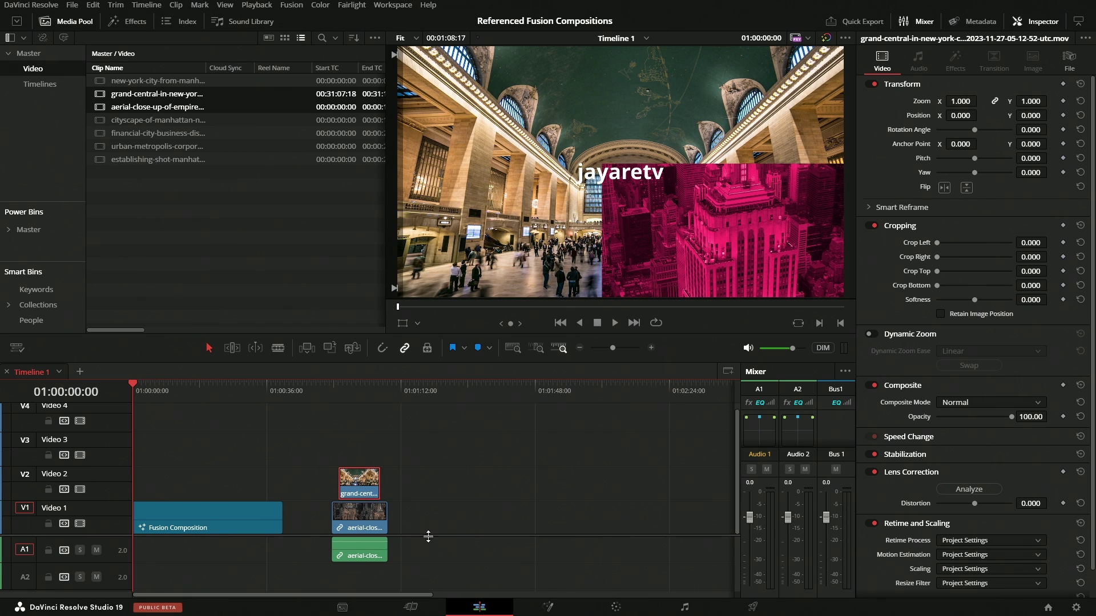
left_click_drag(420, 457, 354, 524)
right_click(354, 525)
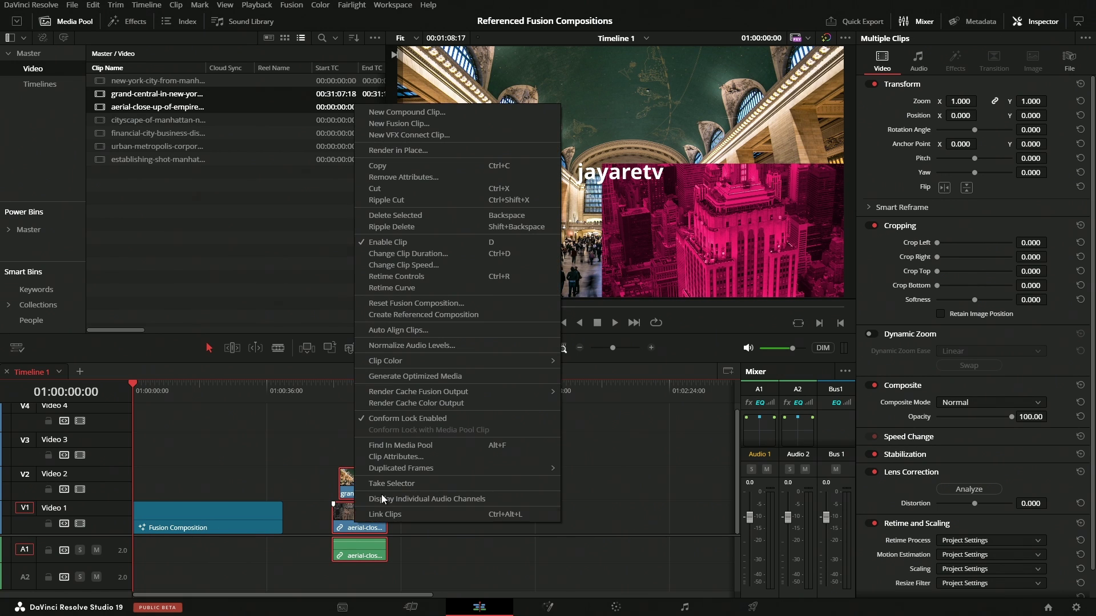
left_click(401, 124)
left_click(341, 397)
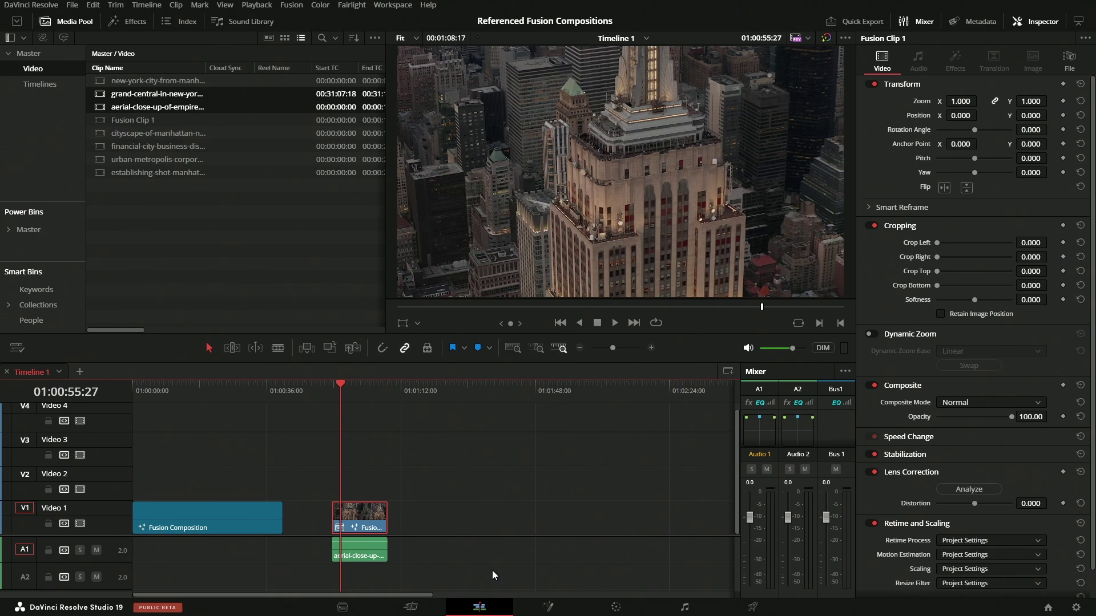
Open Fusion Clip 1 in Fusion and spread out its input and merge nodes
left_click(548, 609)
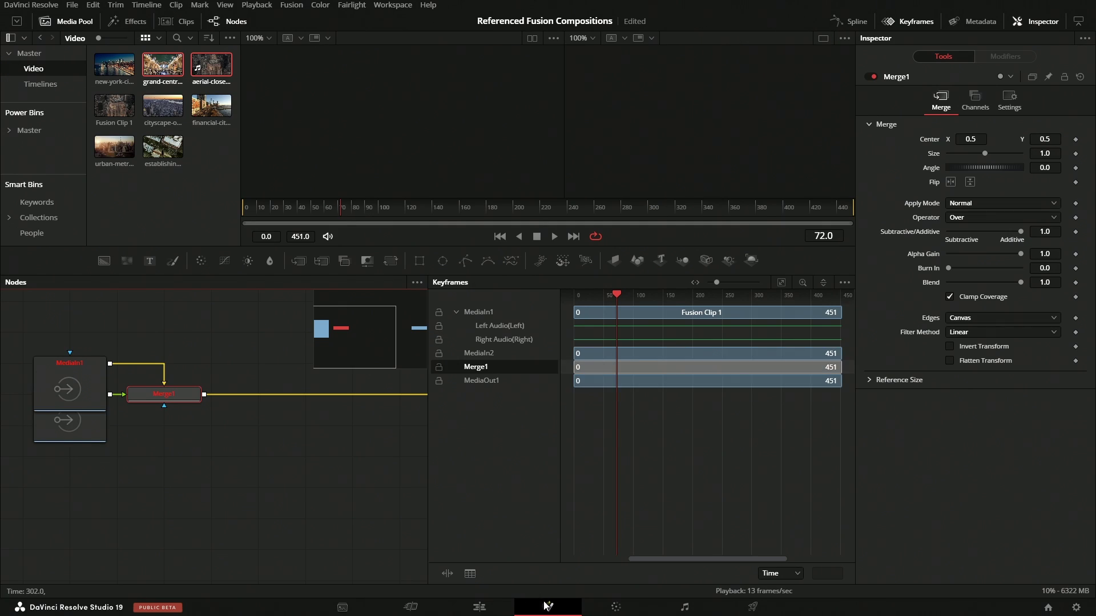
left_click(82, 346)
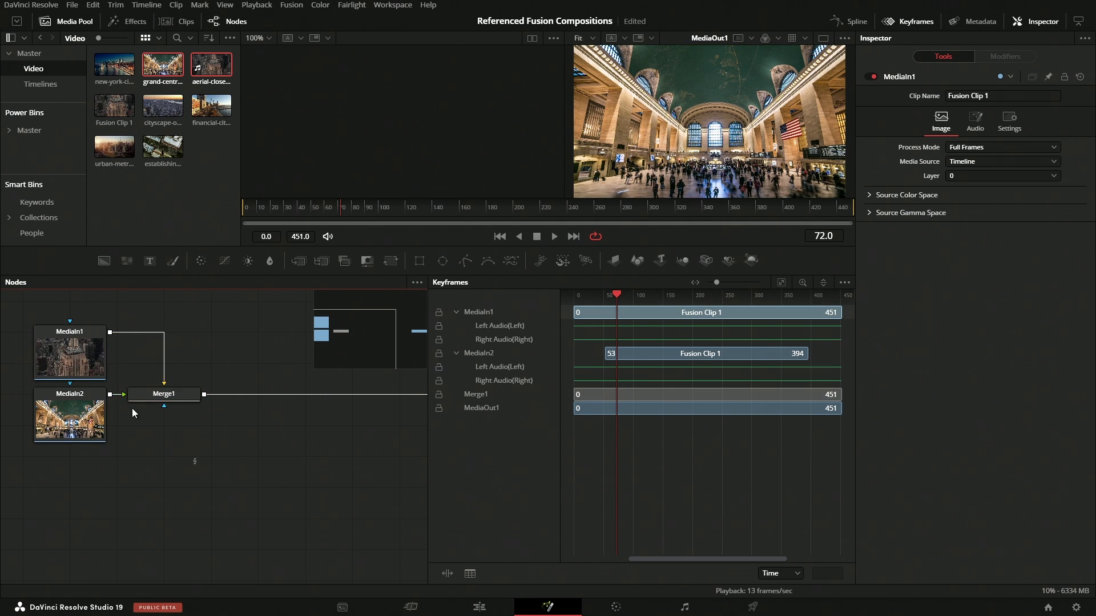
left_click_drag(83, 465, 273, 426)
left_click_drag(145, 439, 98, 440)
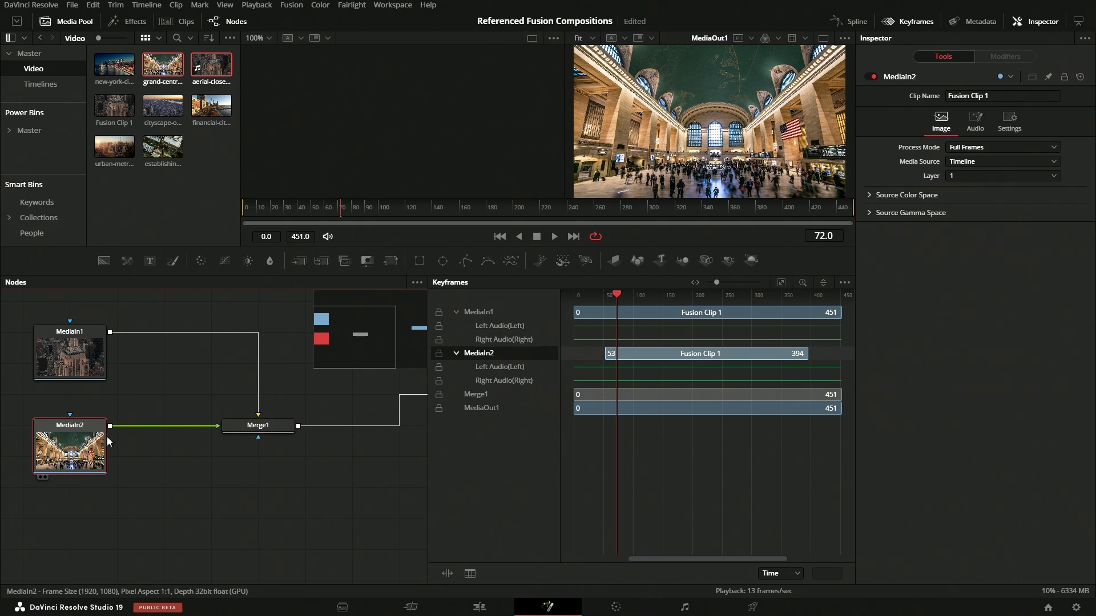
left_click_drag(261, 206, 244, 204)
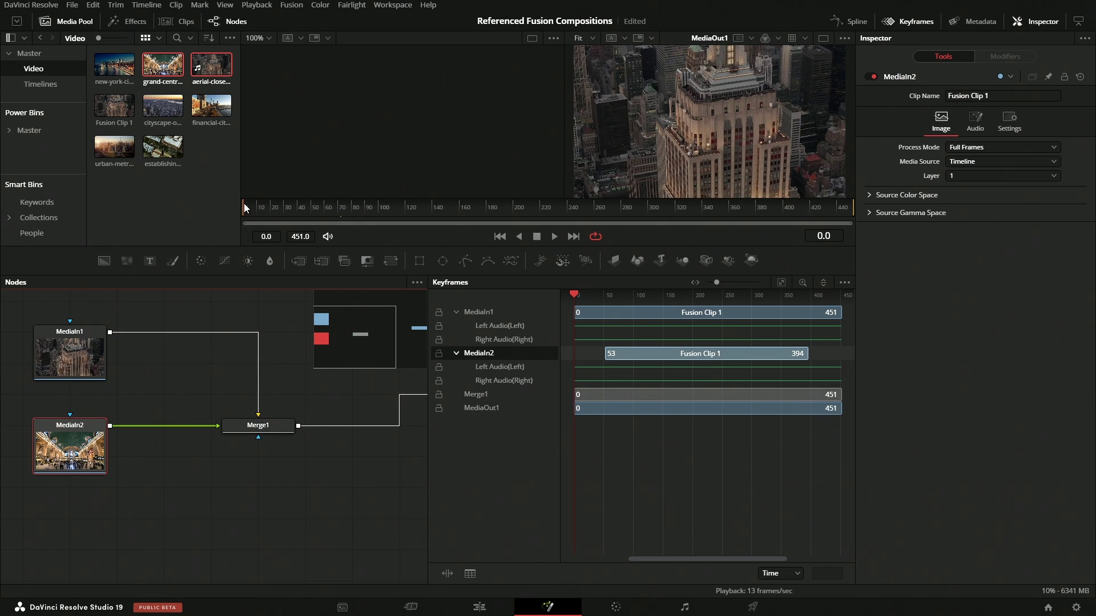
Add a Color Corrector after the Grand Central input and tint it pink, checking frame 115
left_click(222, 262)
left_click(302, 206)
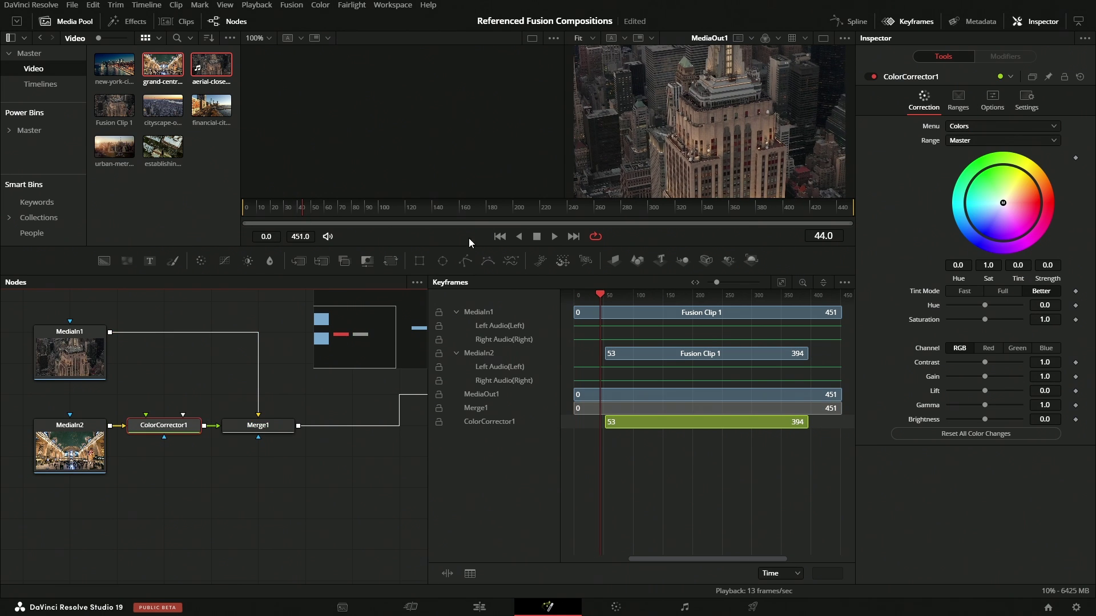
left_click(399, 214)
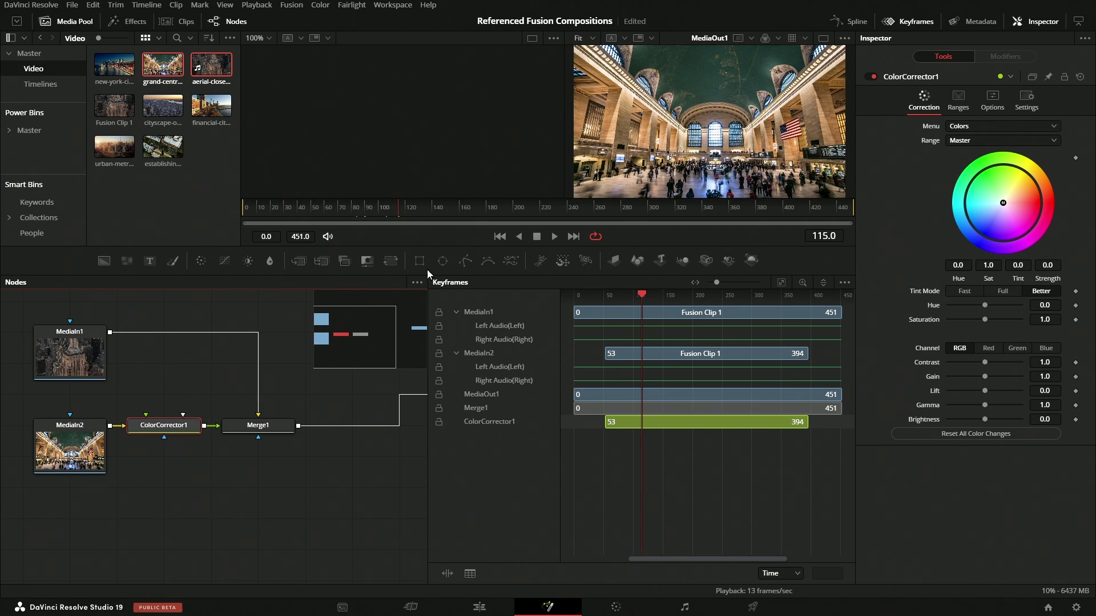
left_click_drag(1003, 203, 1054, 228)
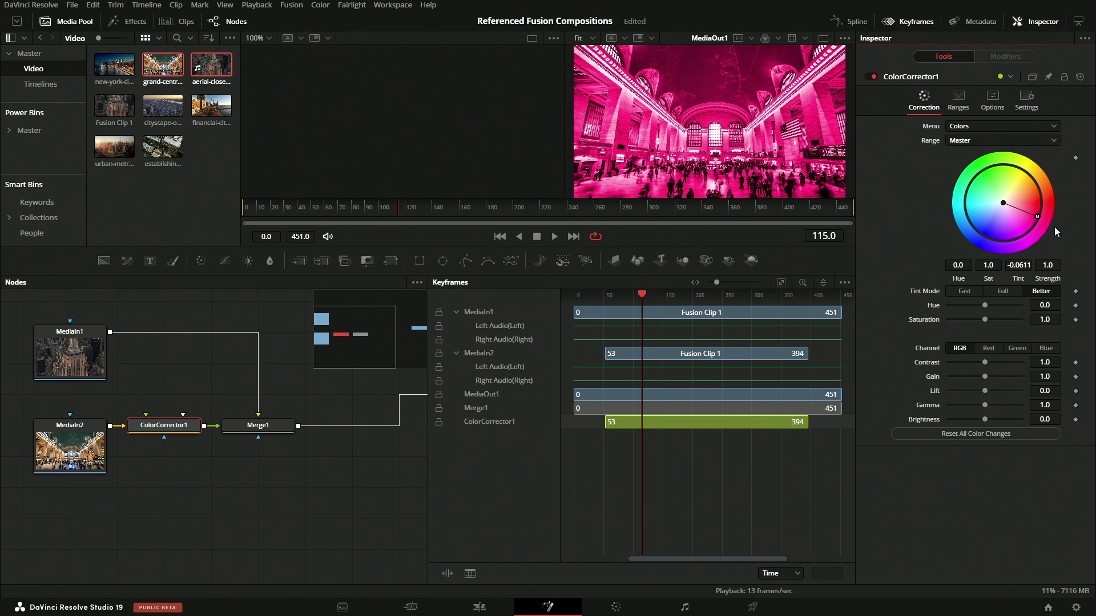
Shrink the Grand Central foreground to 0.42 and move it to the lower right
left_click(479, 607)
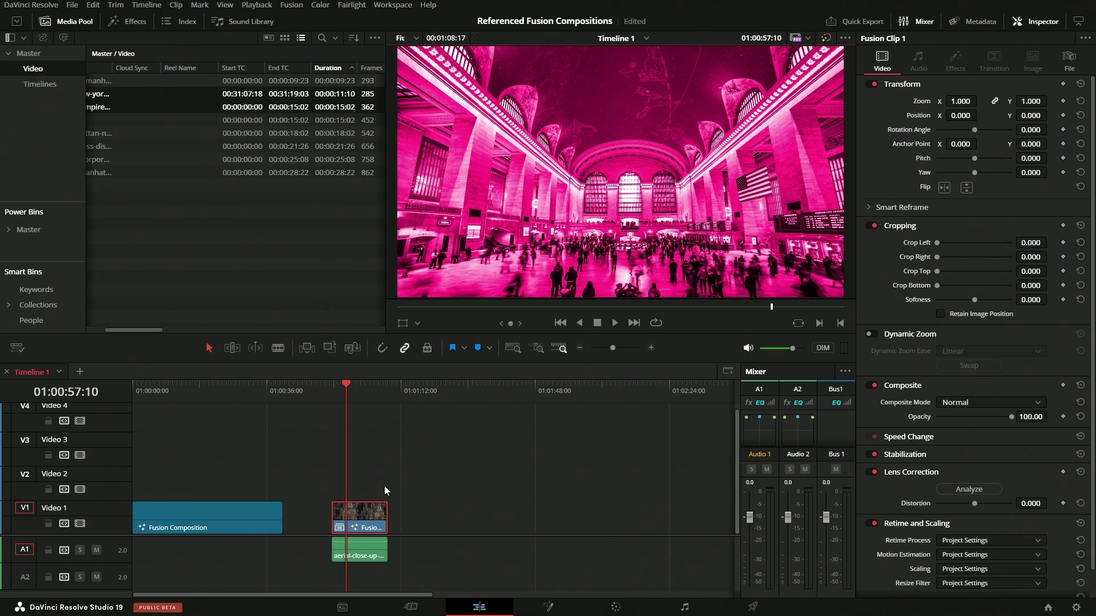
left_click(548, 607)
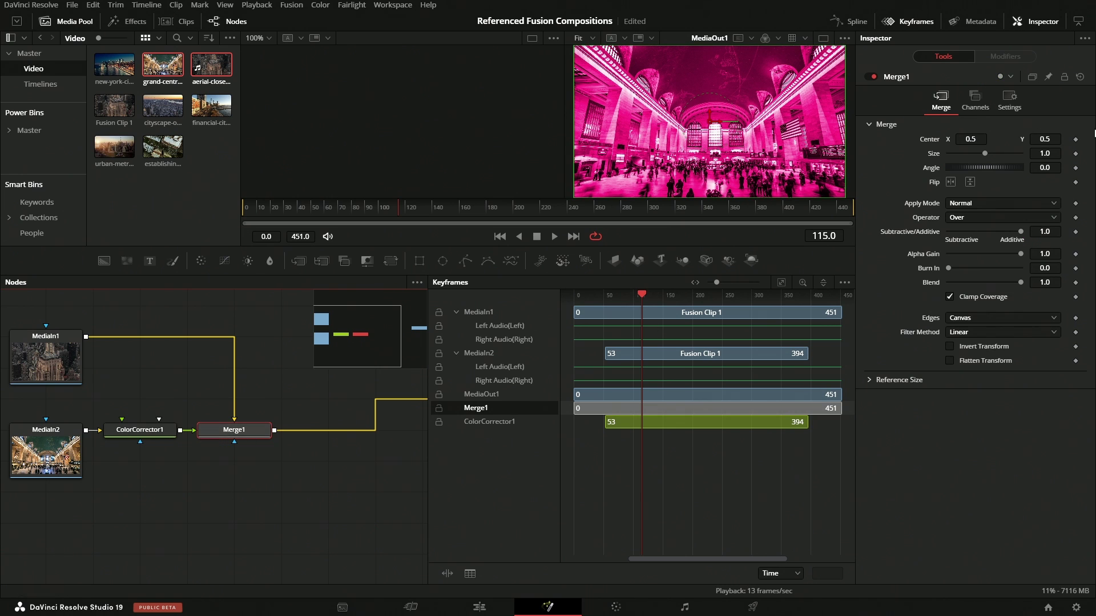
mouse_move(788, 163)
left_mouse_down()
mouse_move(709, 125)
mouse_move(777, 167)
left_mouse_up()
left_click(479, 608)
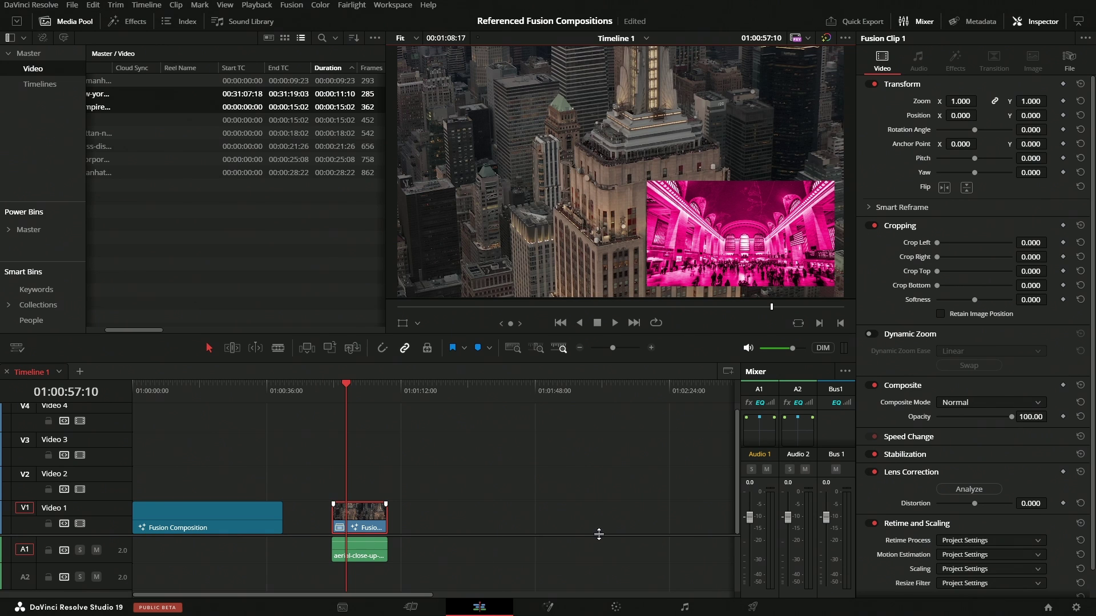
Open Fusion Clip 1 as a timeline and swap its aerial background for the overhead establishing shot
right_click(372, 521)
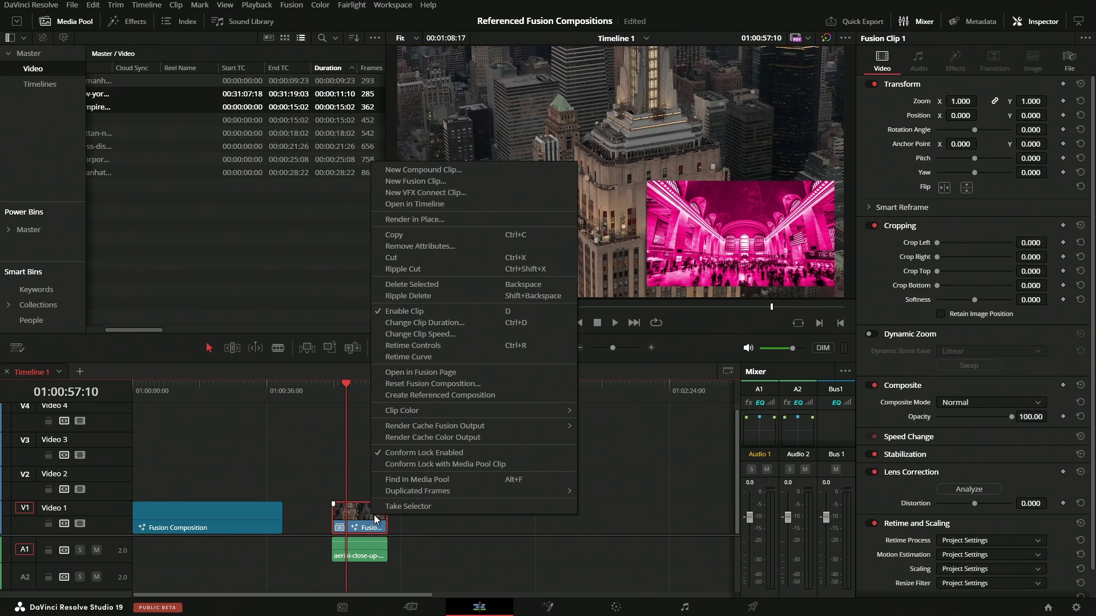
left_click(434, 206)
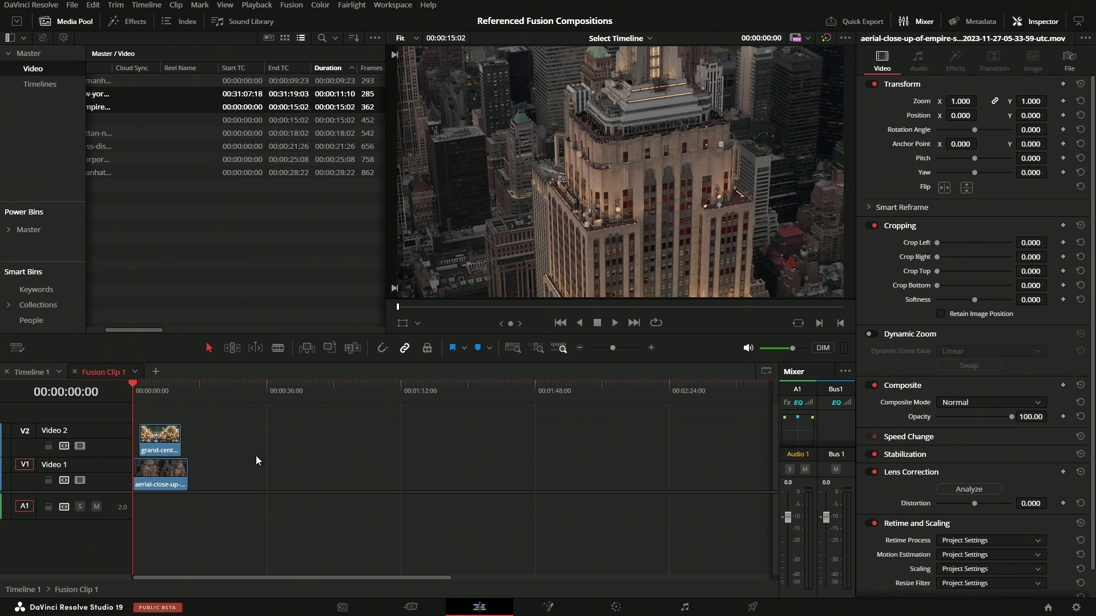
left_click_drag(160, 324, 76, 329)
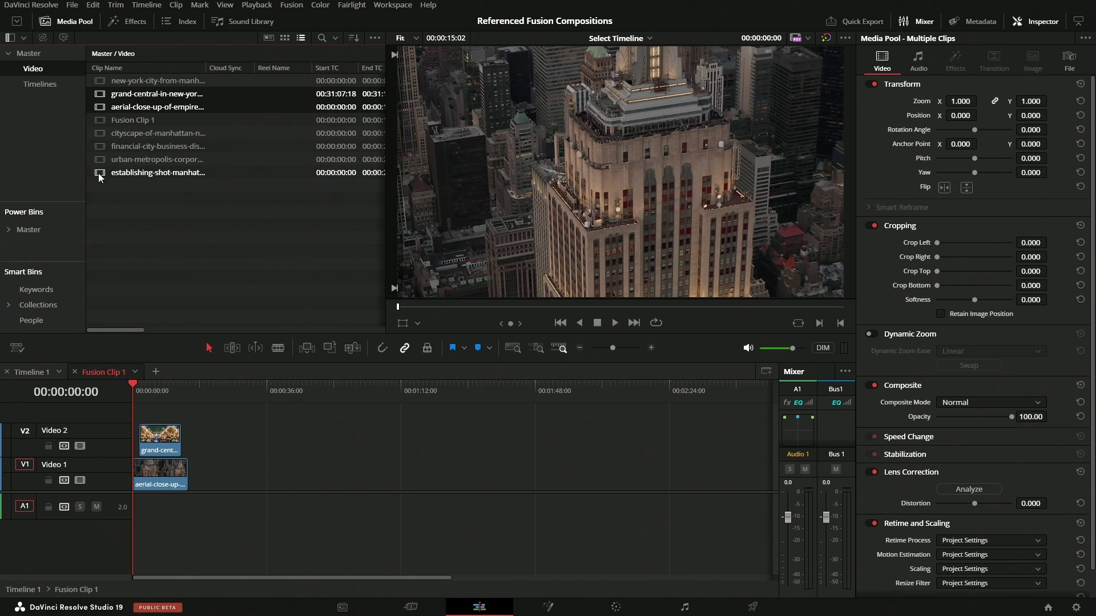
left_click(99, 174)
left_click_drag(102, 173, 135, 471)
mouse_move(196, 390)
left_mouse_down()
mouse_move(211, 390)
mouse_move(200, 390)
left_mouse_up()
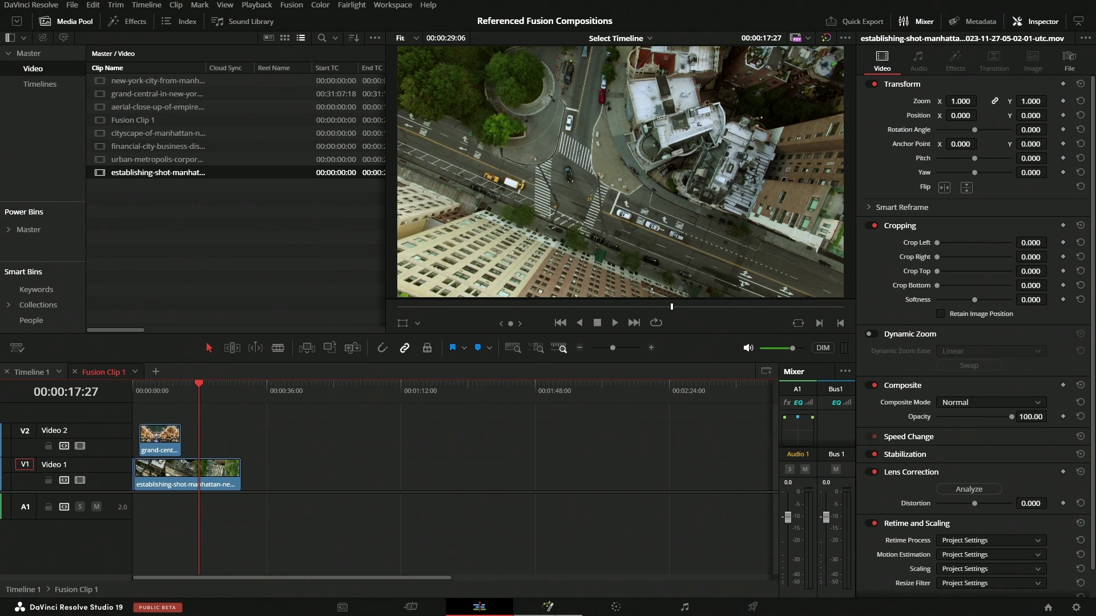
Check the clip in Fusion, then return to Timeline 1 on the Edit page
left_click(548, 608)
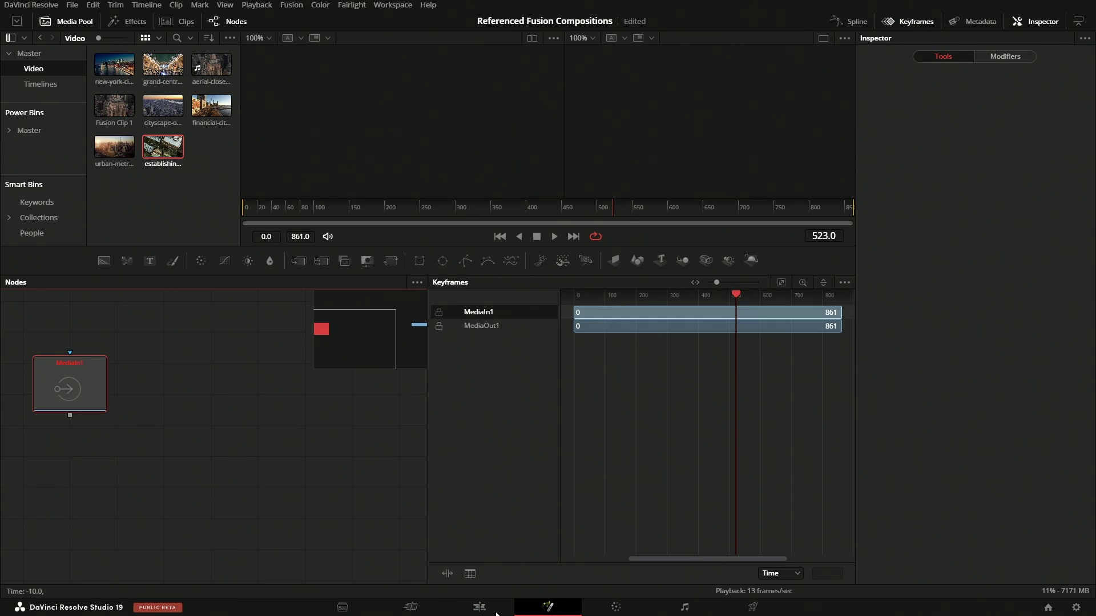
left_click(485, 607)
left_click(641, 40)
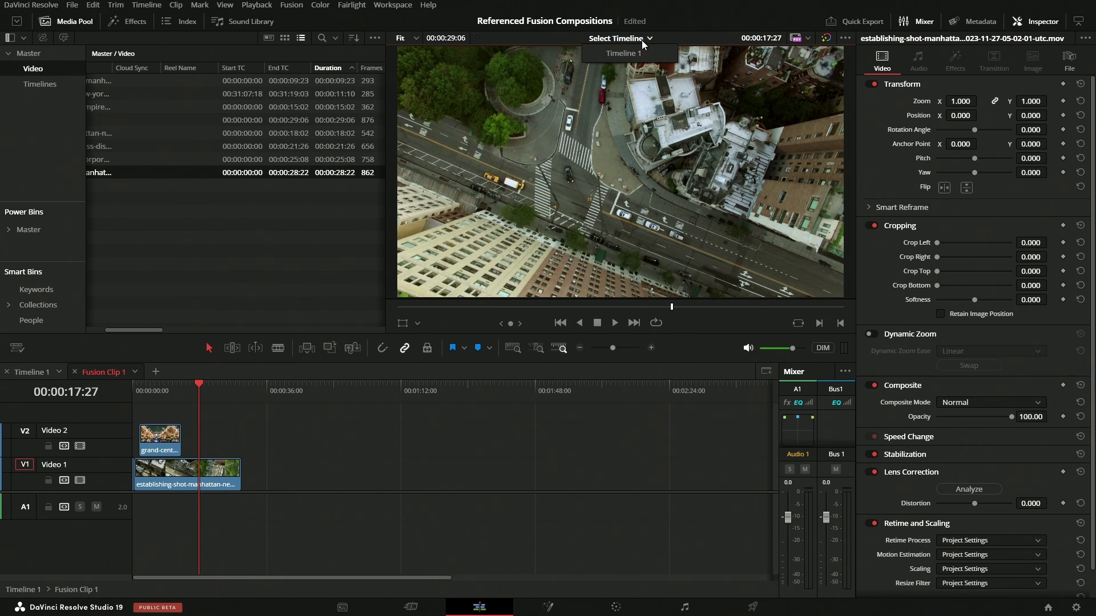
left_click(645, 52)
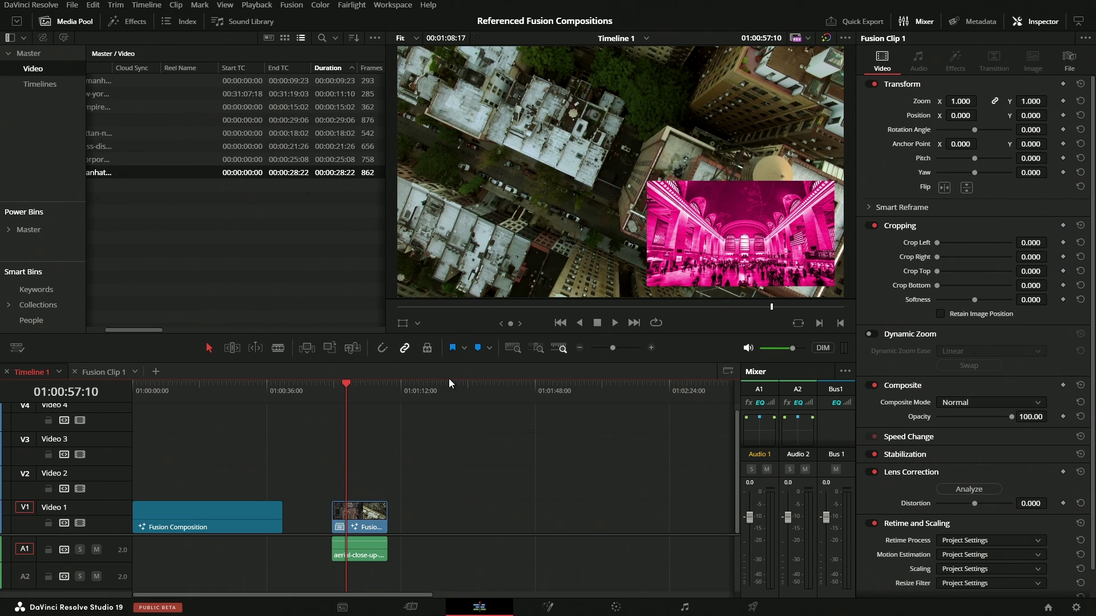
left_click(199, 400)
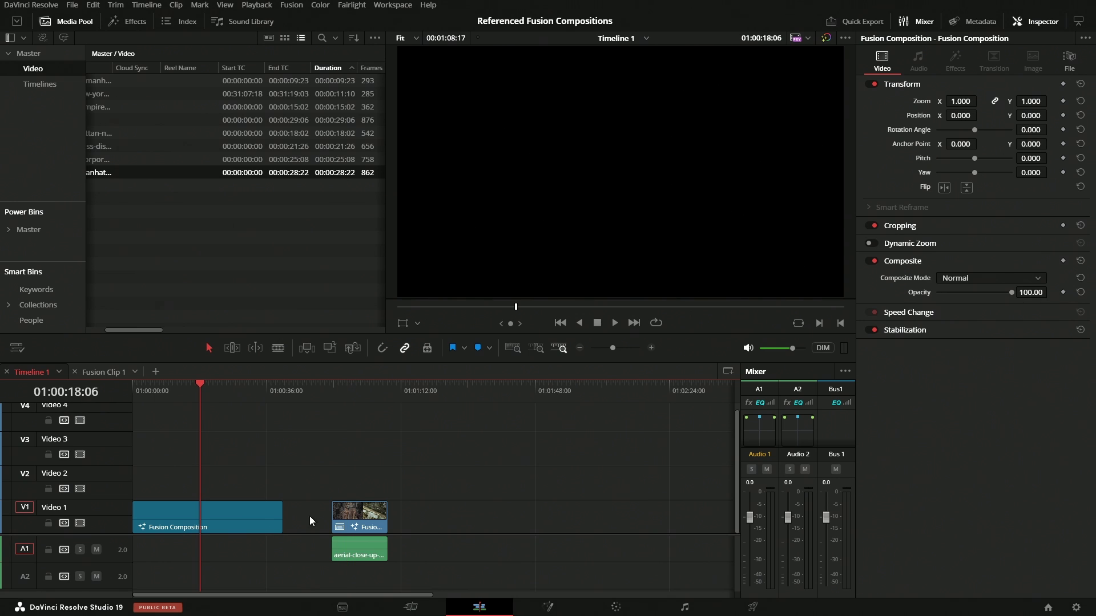
left_click(532, 611)
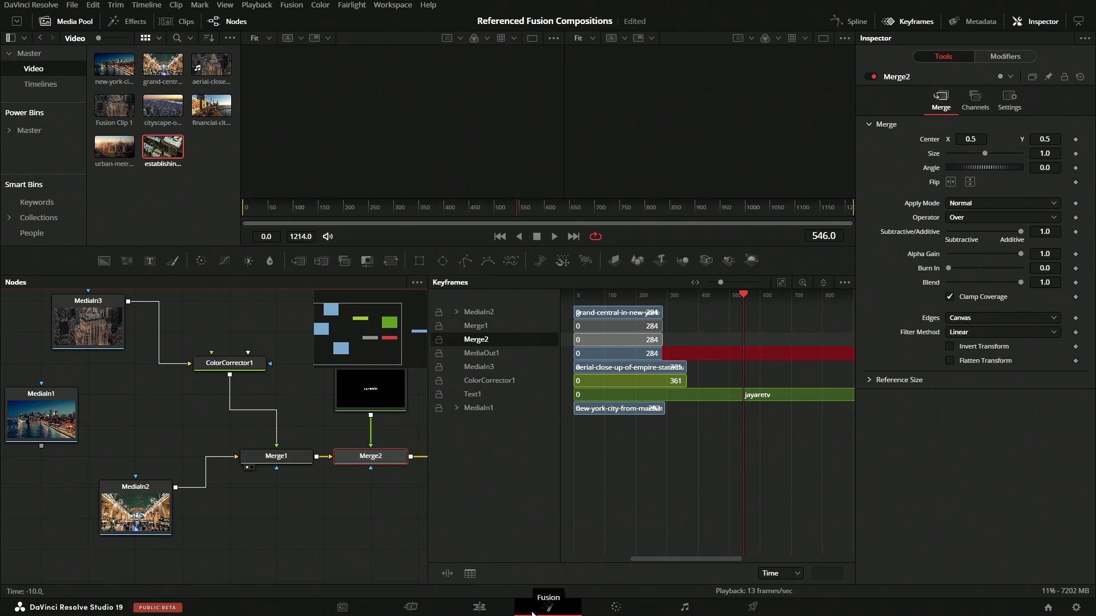
left_click(480, 608)
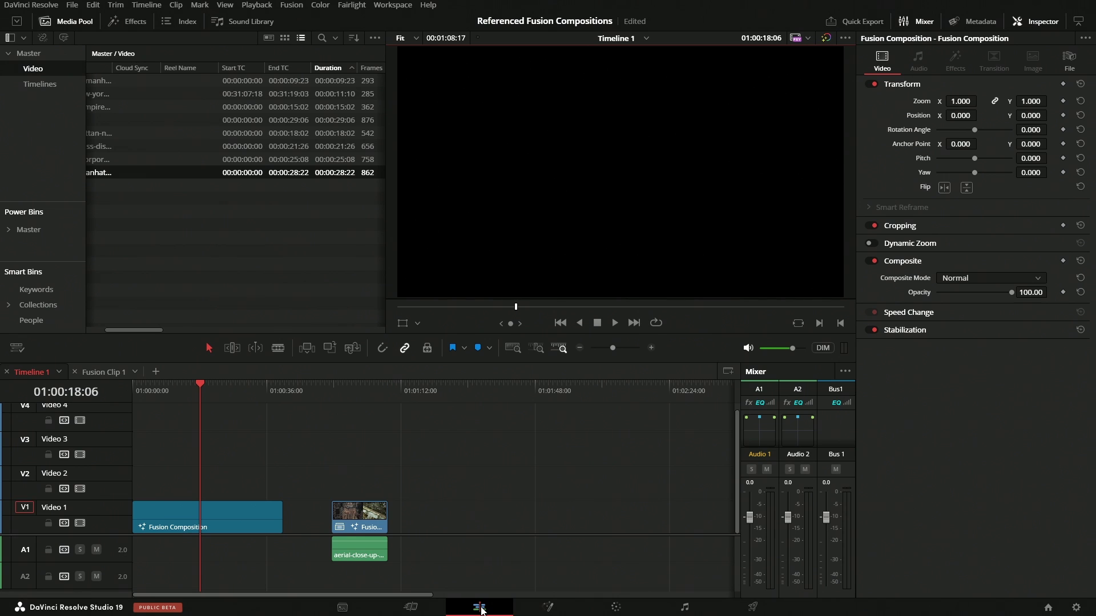
left_click(351, 389)
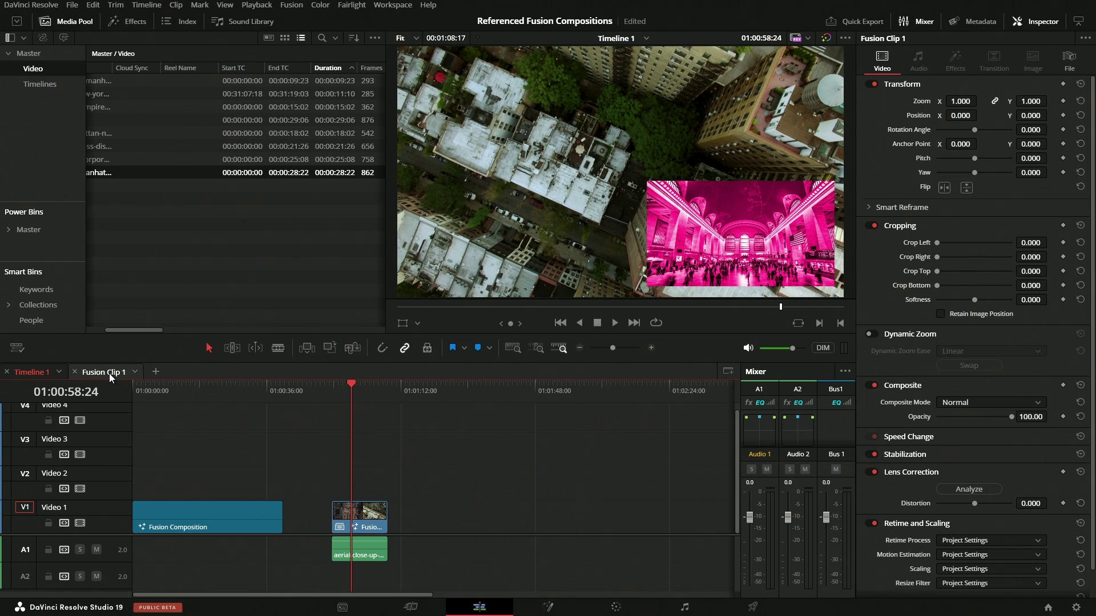
left_click(109, 374)
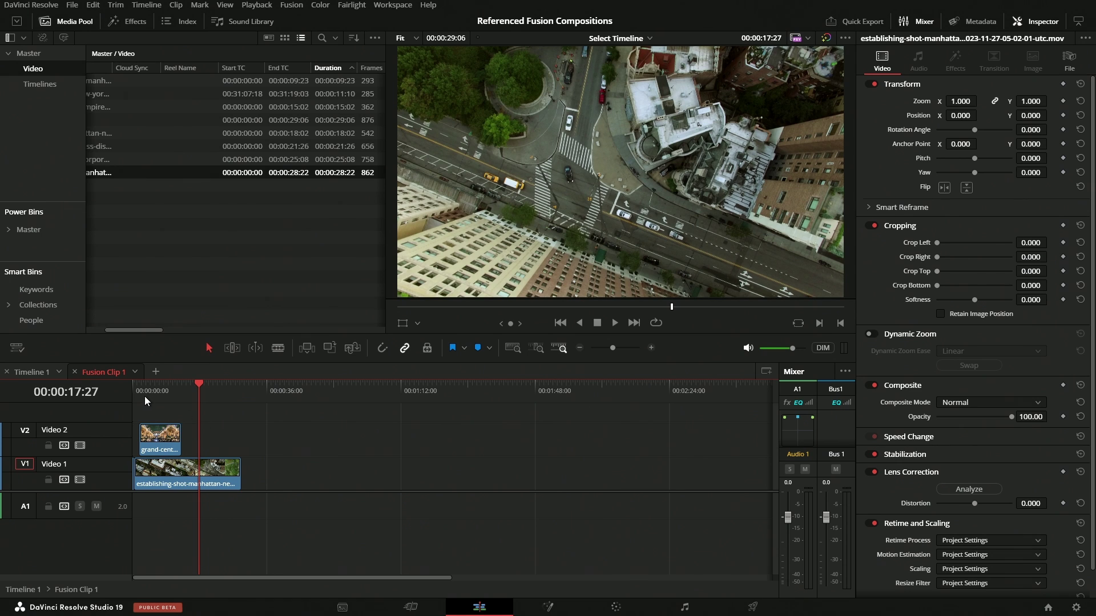
left_click(40, 371)
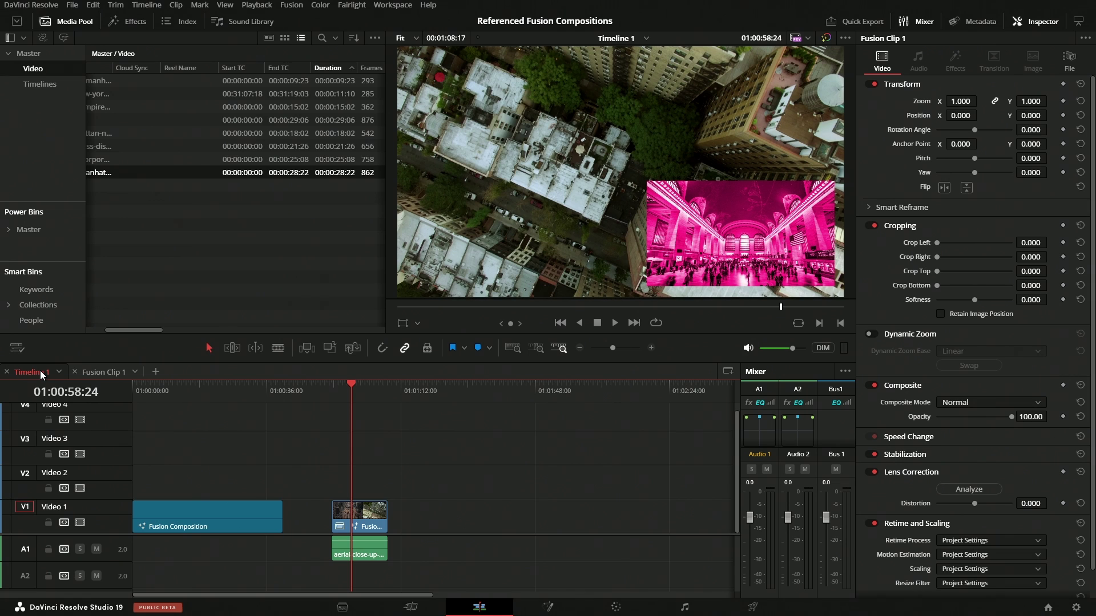
left_click_drag(152, 330, 130, 329)
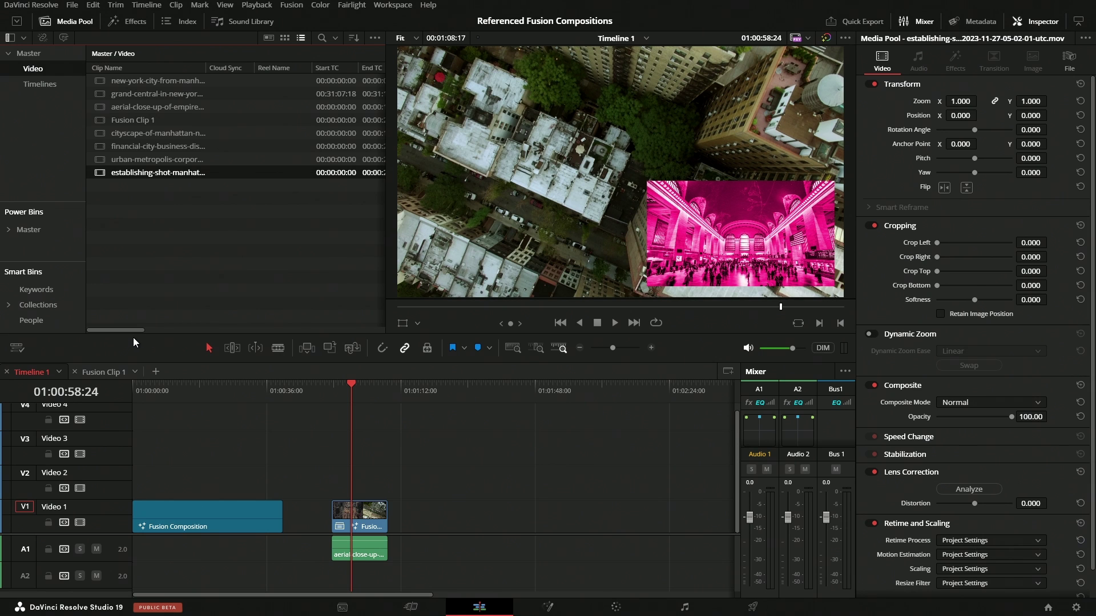
left_click(139, 81)
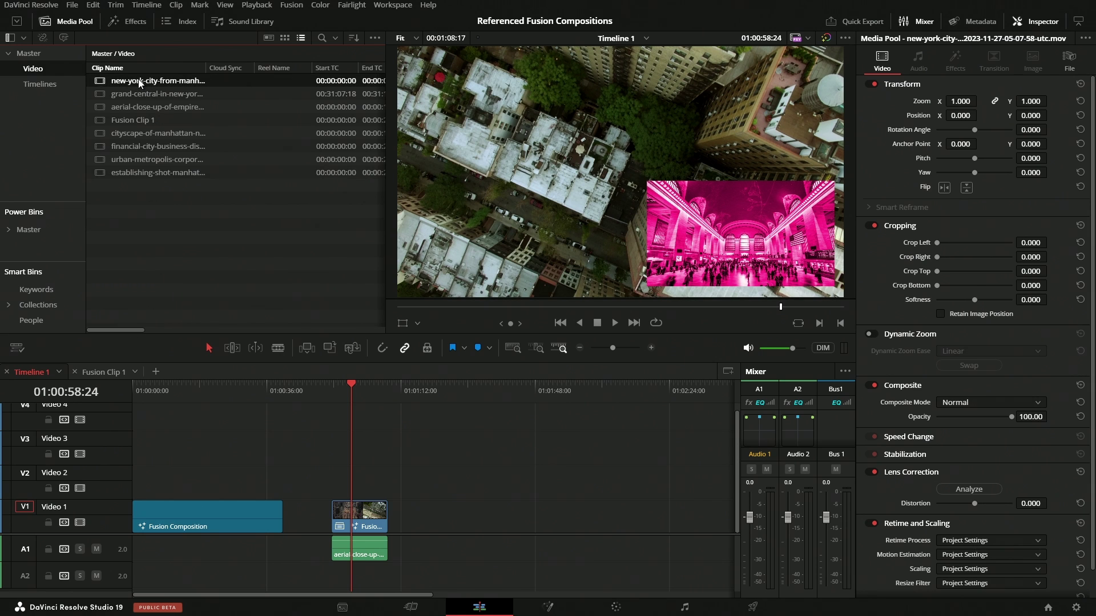
Add the night skyline and establishing shot clips, stacking the skyline above, about three seconds earlier
left_click_drag(100, 85, 440, 517)
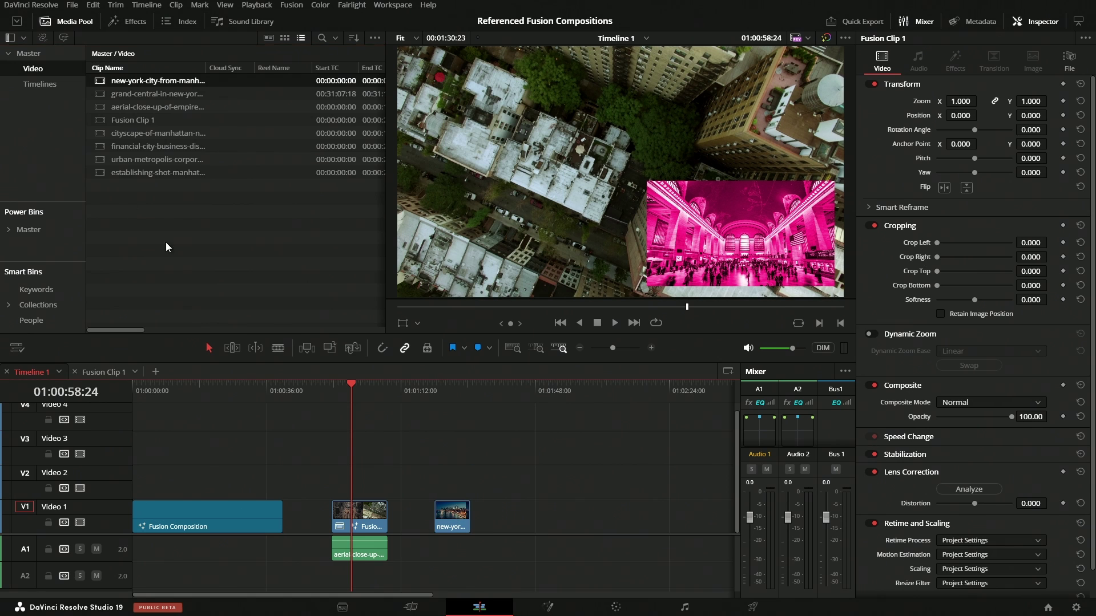
left_click_drag(149, 173, 506, 543)
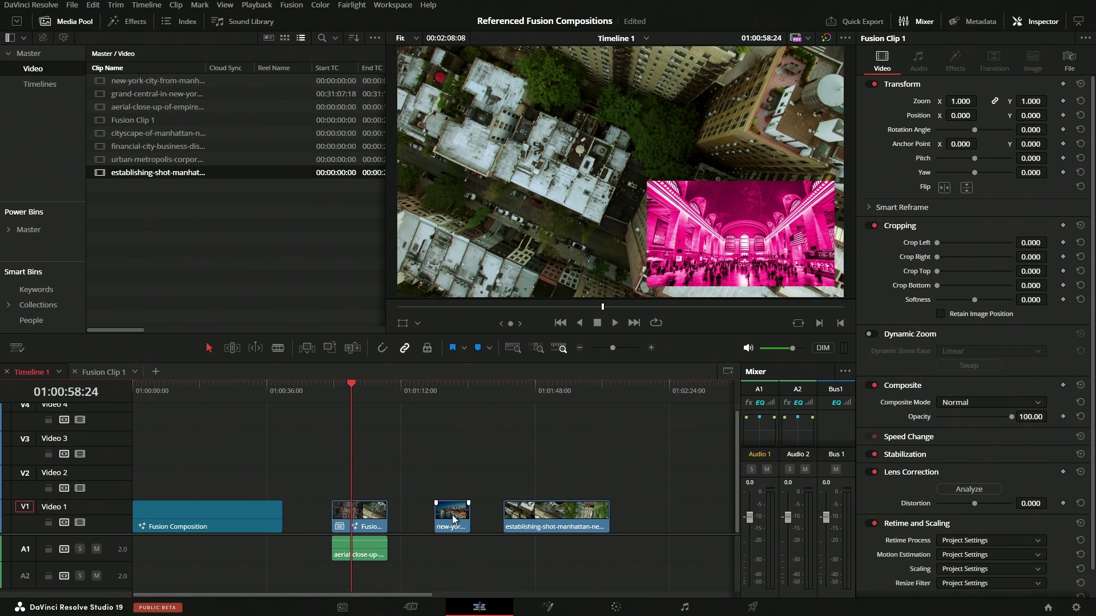
left_click_drag(452, 515, 533, 480)
left_click(532, 393)
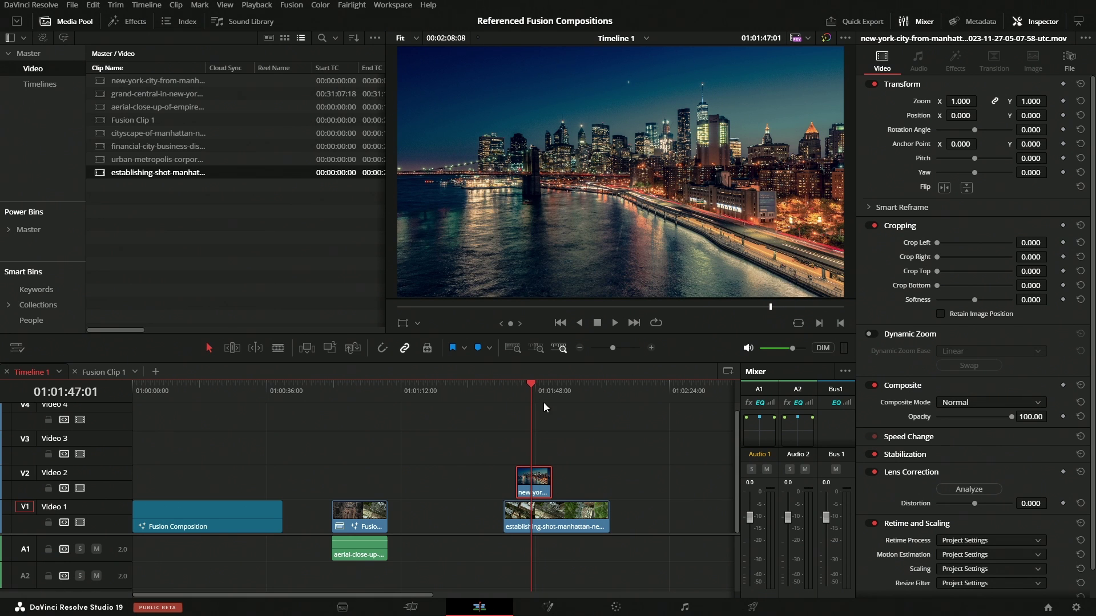
mouse_move(545, 398)
left_mouse_down()
mouse_move(569, 396)
mouse_move(538, 402)
left_mouse_up()
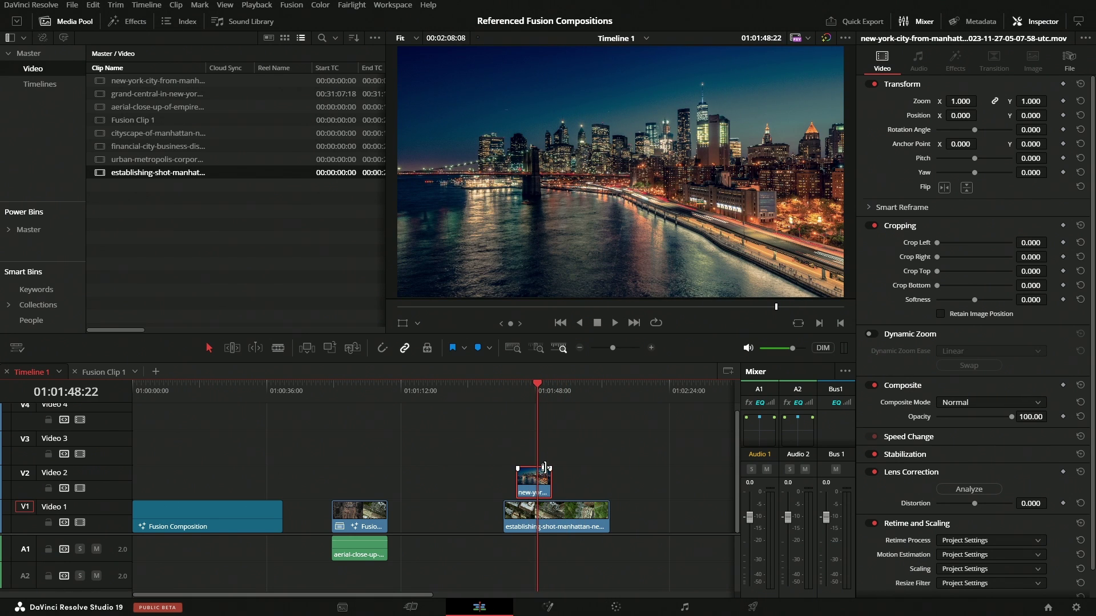
left_click_drag(548, 494, 516, 494)
Move the night skyline to V3, add the sunset city skyline on V2, and select all three
left_click_drag(486, 415, 536, 522)
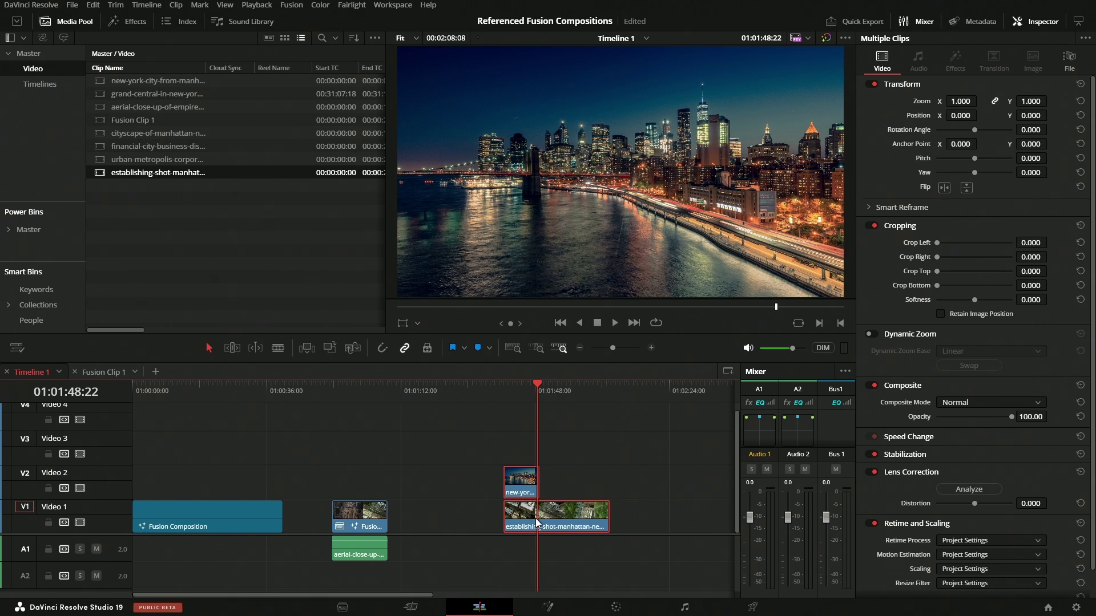
left_click(519, 482)
left_click_drag(520, 483, 519, 443)
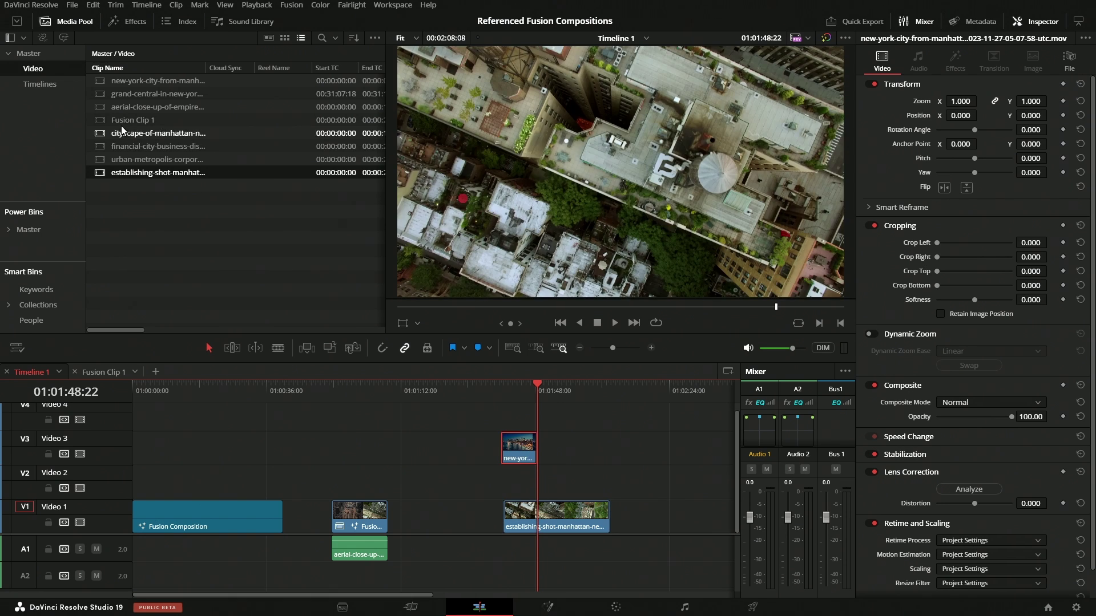
left_click_drag(109, 160, 519, 465)
left_click_drag(514, 406, 543, 529)
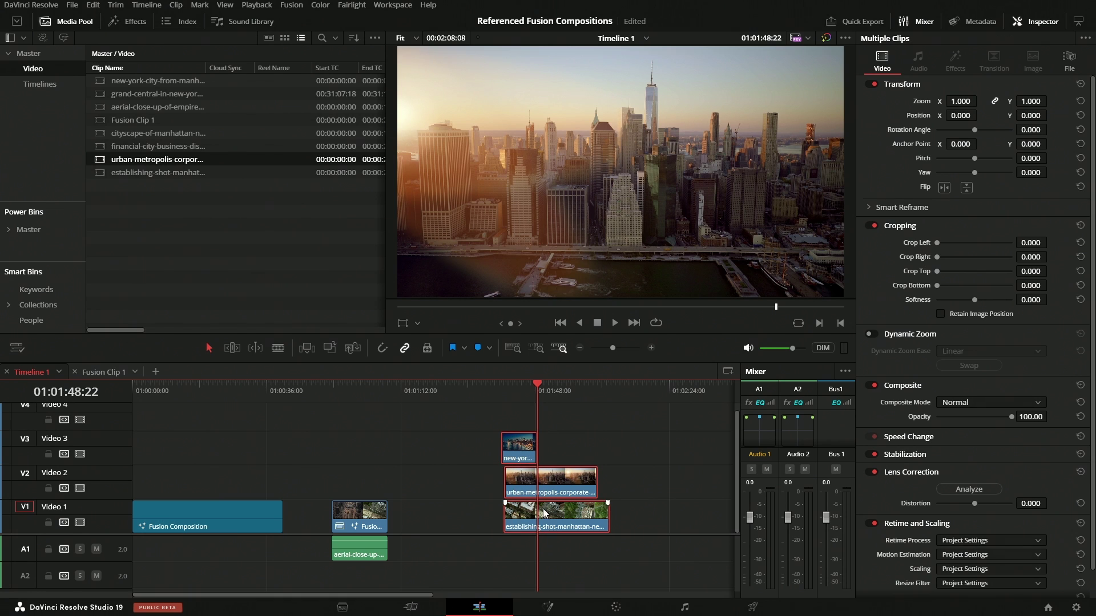
right_click(519, 446)
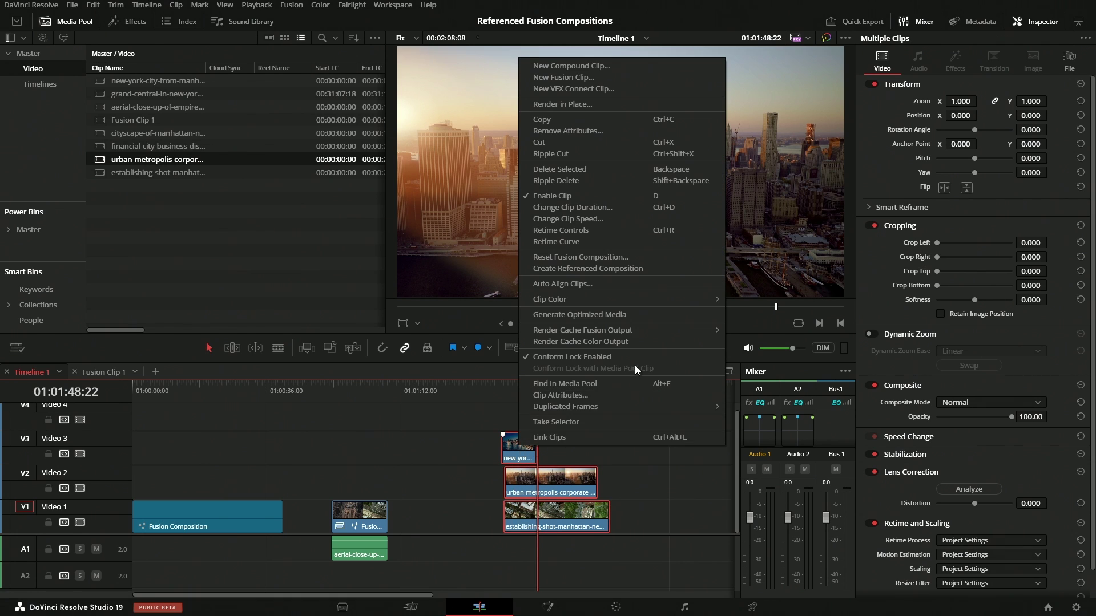
Create a referenced composition from the three selected clips, keeping the default clip name
left_click(563, 267)
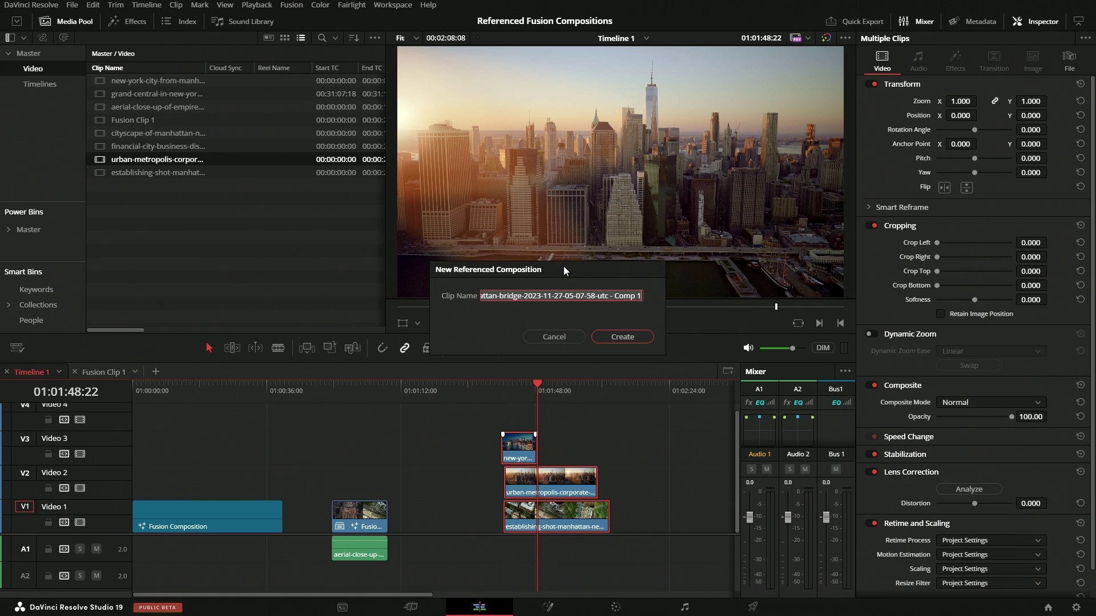
key("Return")
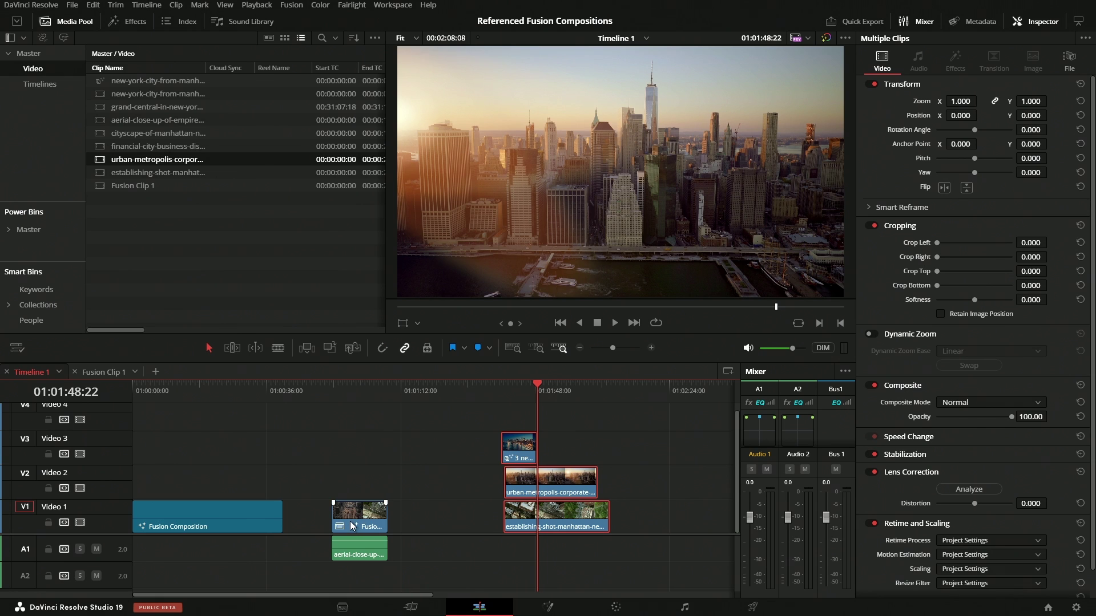
Load the referenced composition in Fusion and rearrange MediaIn1, MediaIn2 and Merge1 in the node graph
left_click(549, 606)
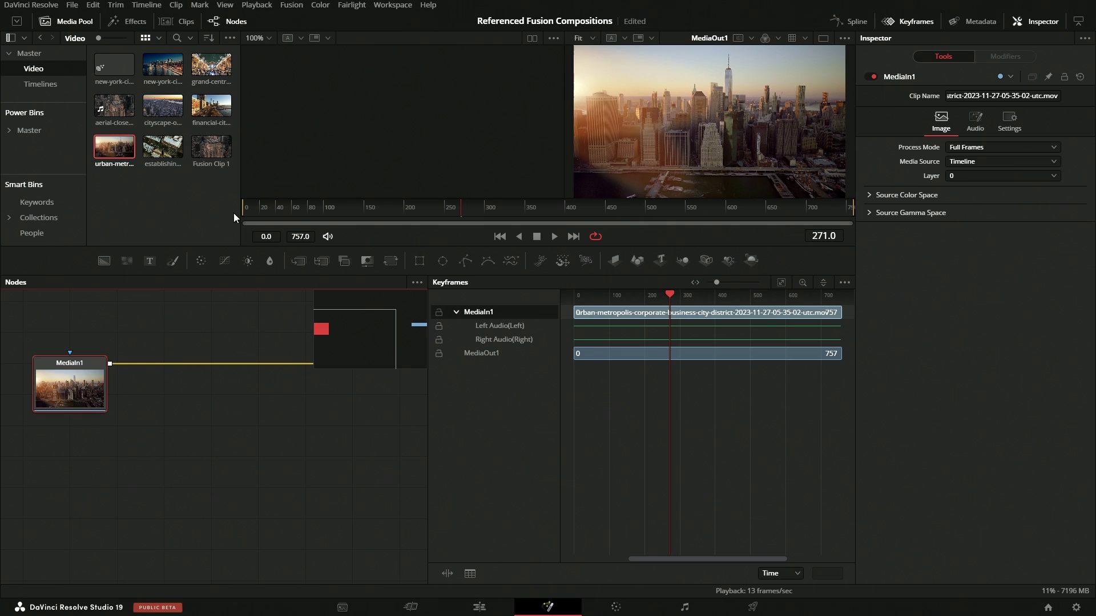
left_click(177, 21)
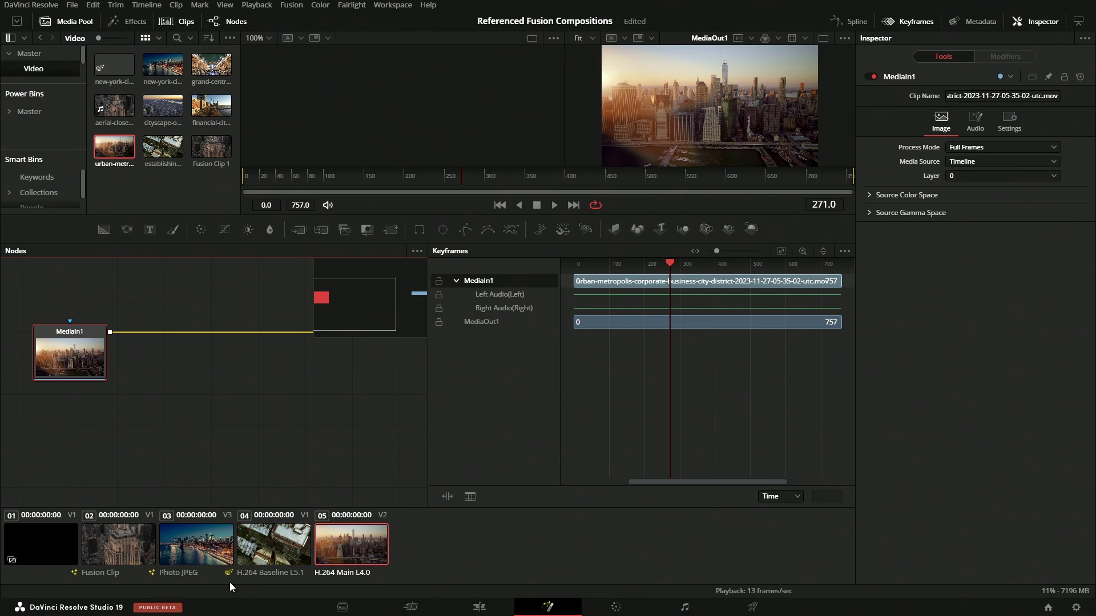
left_click(189, 553)
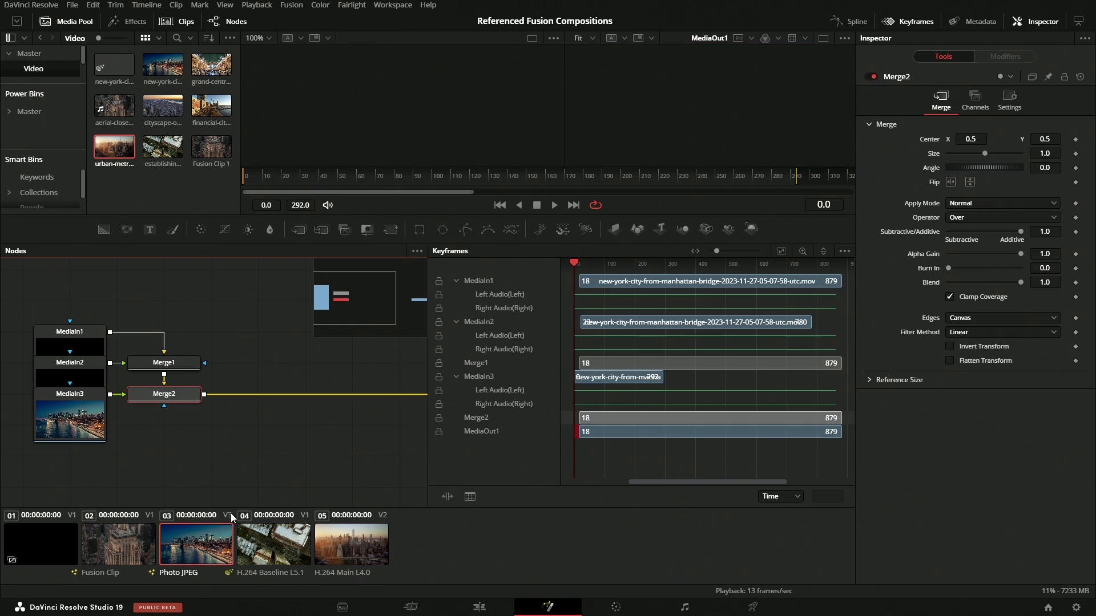
left_click_drag(35, 302, 177, 301)
left_click(172, 301)
left_click(69, 332)
left_click(263, 178)
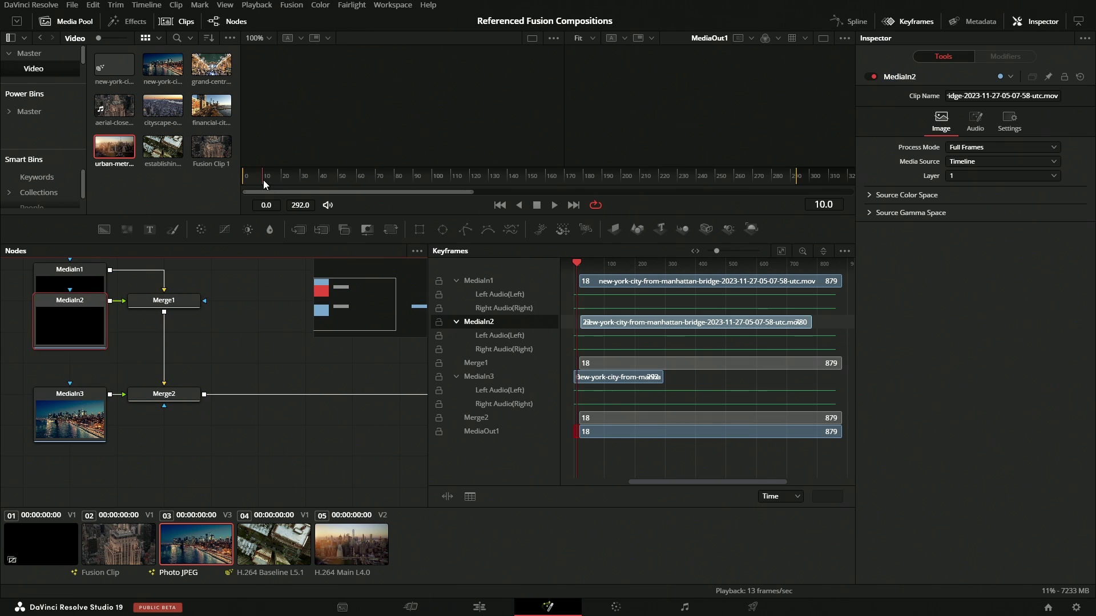
left_click_drag(176, 308, 203, 341)
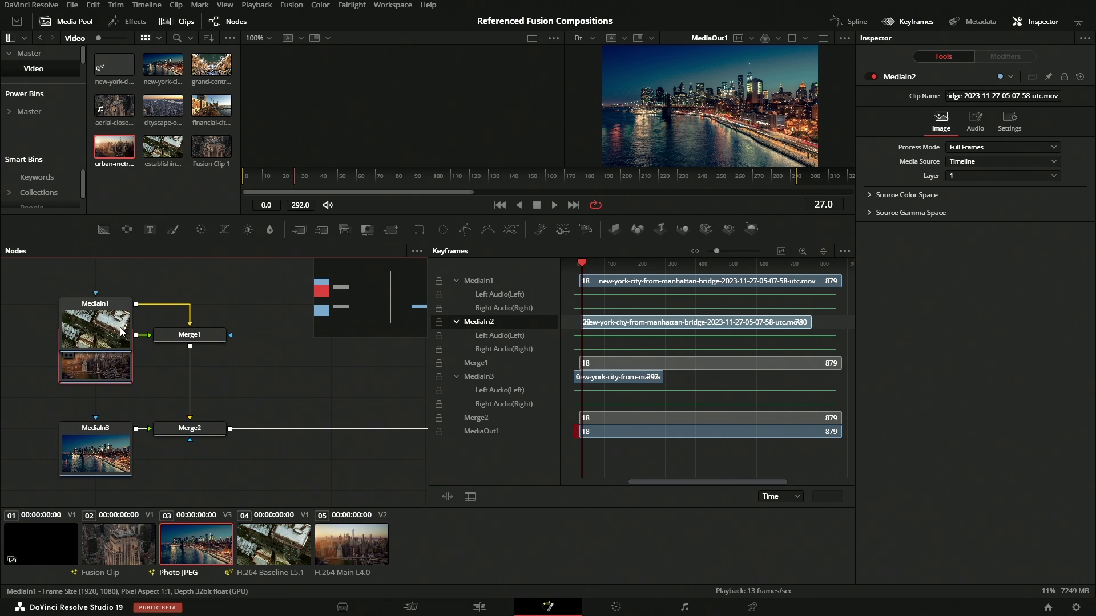
left_click_drag(112, 316, 113, 286)
left_click_drag(286, 347, 335, 362)
left_click_drag(145, 374, 51, 373)
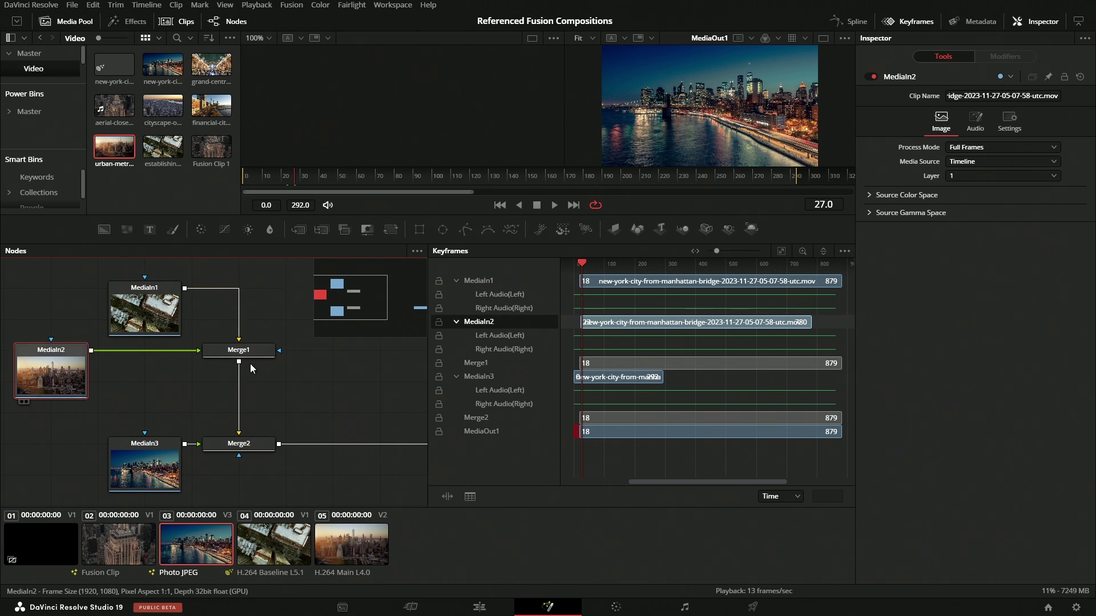
left_click(239, 350)
Size the night bridge inset to about a fifth at lower right and the second inset smaller, upper left
left_click(251, 443)
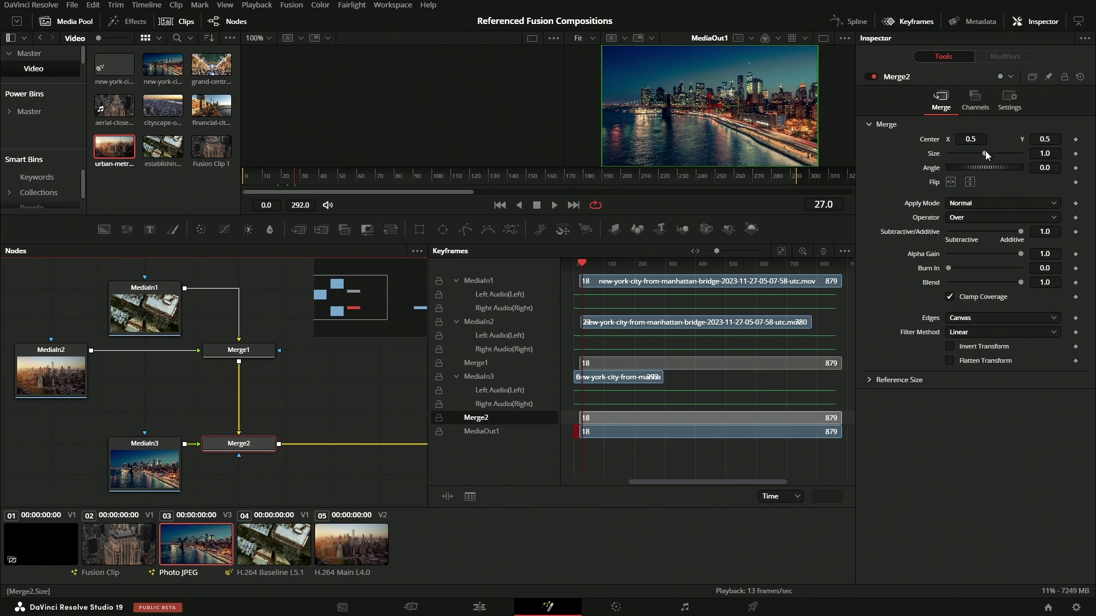
left_click_drag(985, 153, 962, 153)
left_click_drag(709, 106, 770, 134)
left_click(238, 350)
left_click_drag(985, 153, 964, 153)
left_click_drag(710, 104, 669, 110)
Add a Color Corrector after the skyline clip and tint that inset pink
left_click(75, 376)
left_click(197, 231)
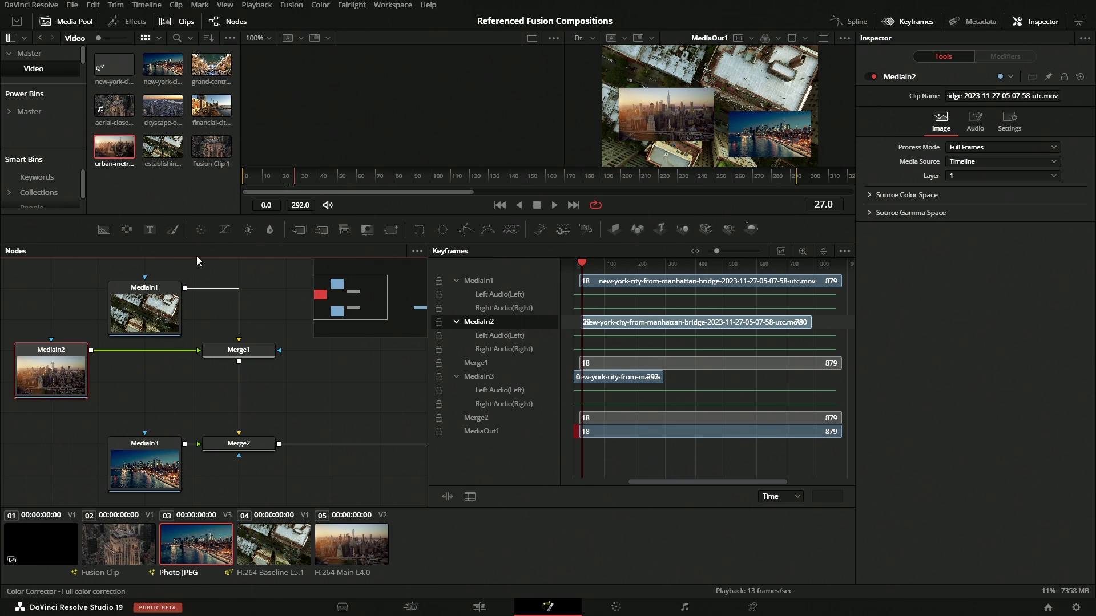
left_click_drag(1001, 221, 1039, 221)
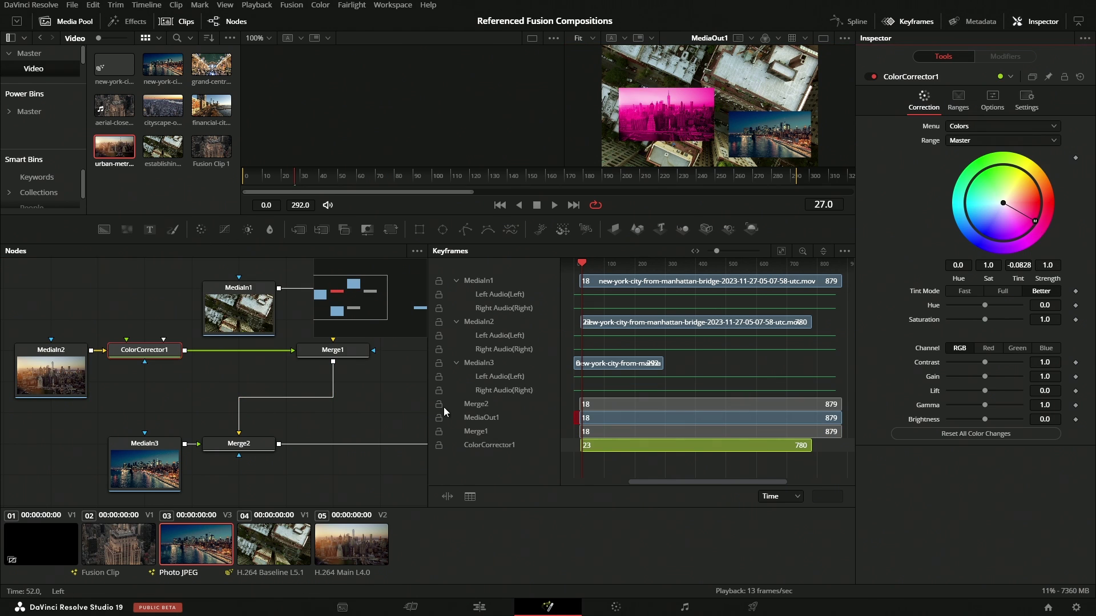
Overlay a Text1 layer reading 'jayaretv' on the composite via Merge3
left_click_drag(365, 413, 223, 407)
left_click_drag(150, 230, 285, 365)
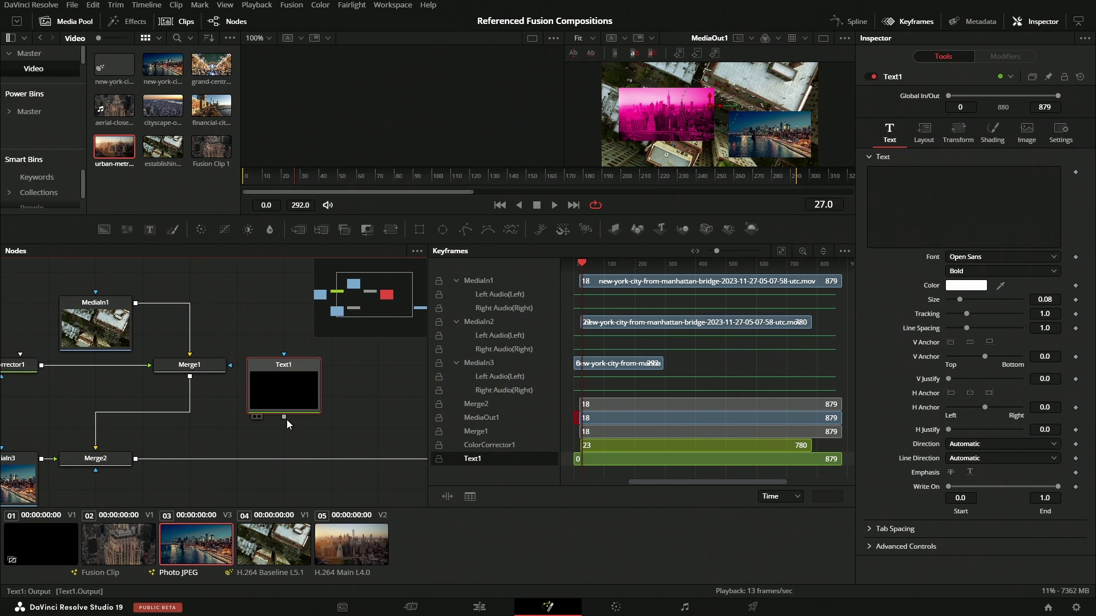
left_click_drag(284, 418, 135, 460)
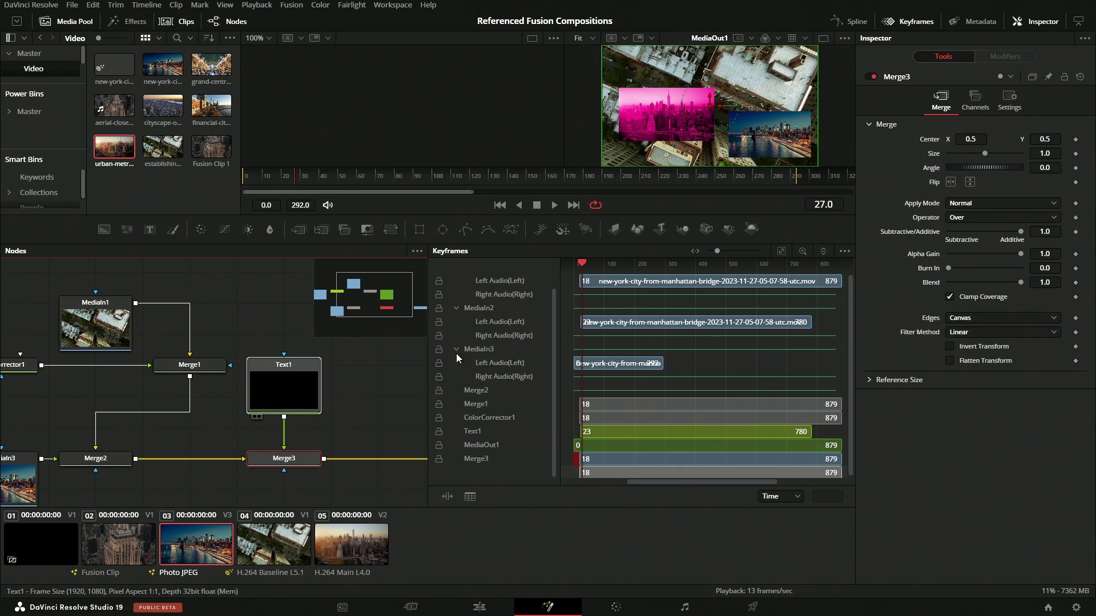
left_click(981, 194)
type("jayaretv")
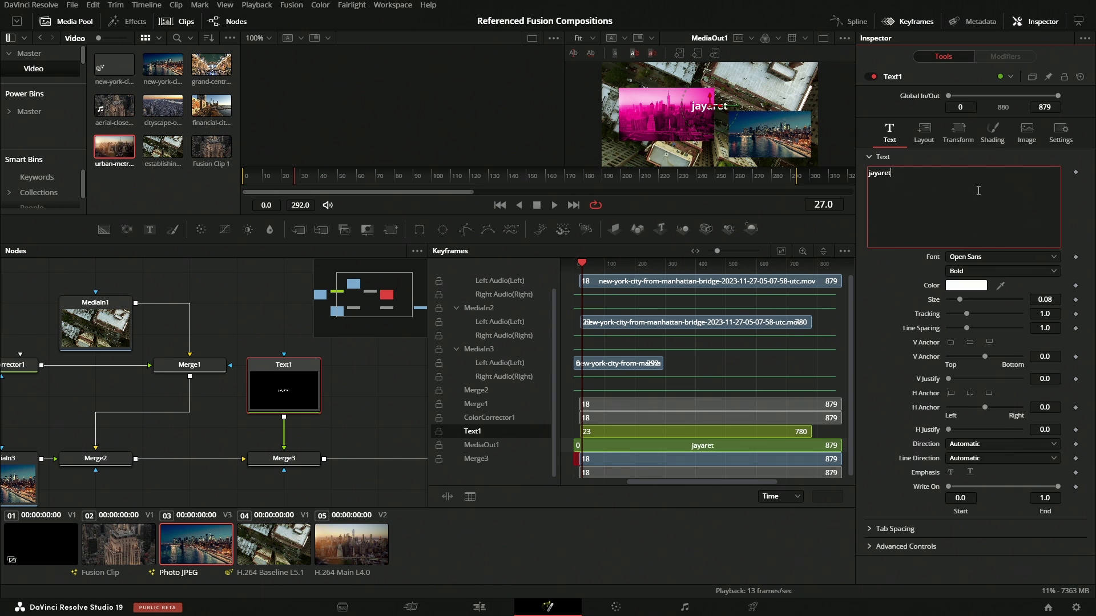
left_click(488, 609)
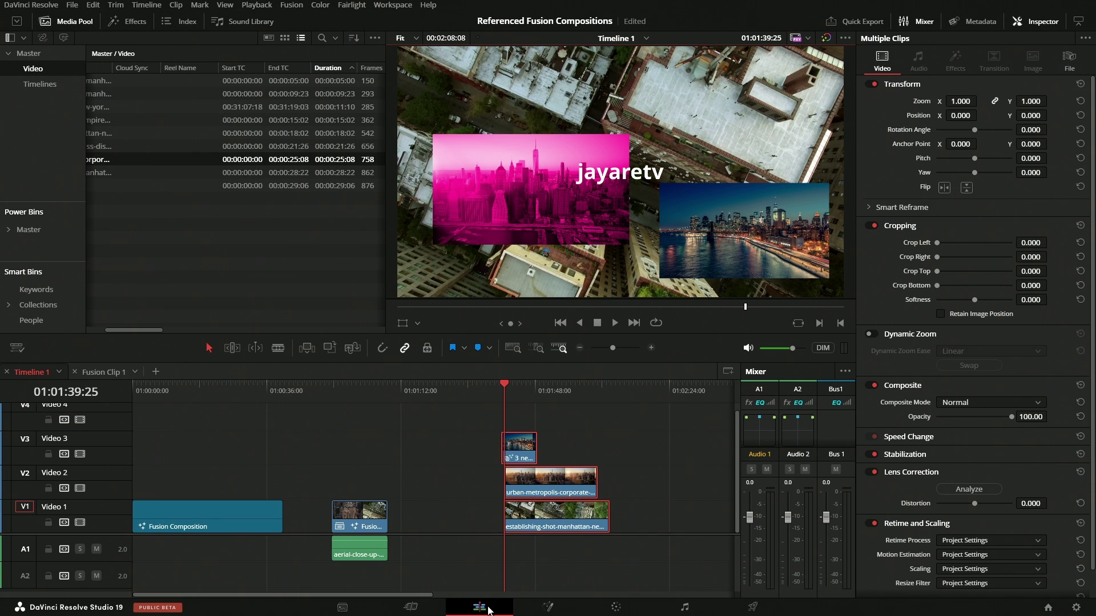
Switch the Media Pool to thumbnails and place the aerial close-up and Grand Central clips on Video 2
left_click(519, 390)
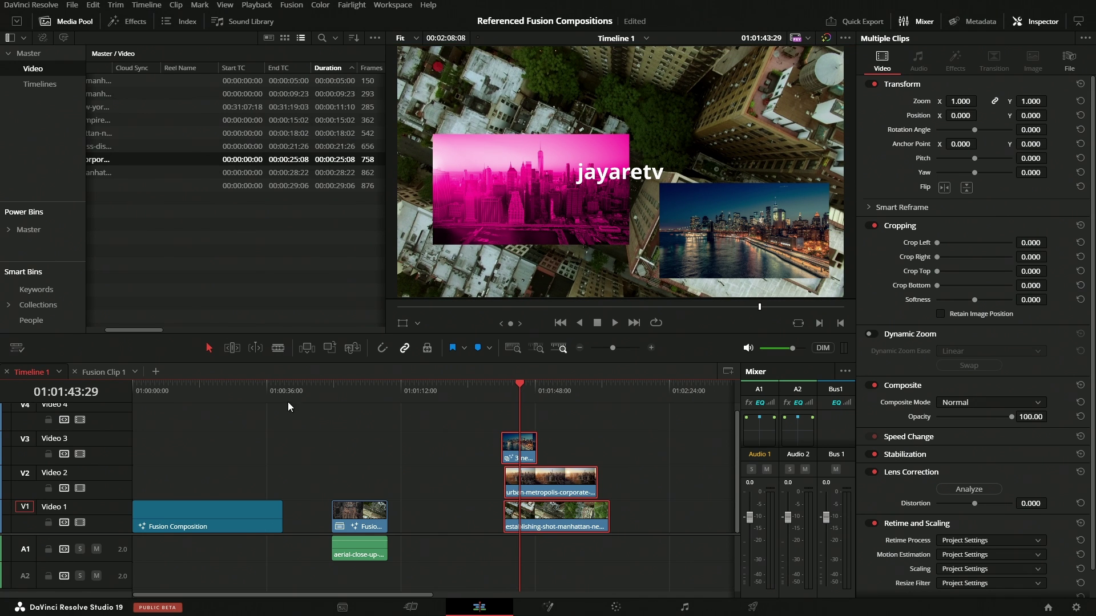
left_click(118, 328)
left_click_drag(126, 330, 112, 330)
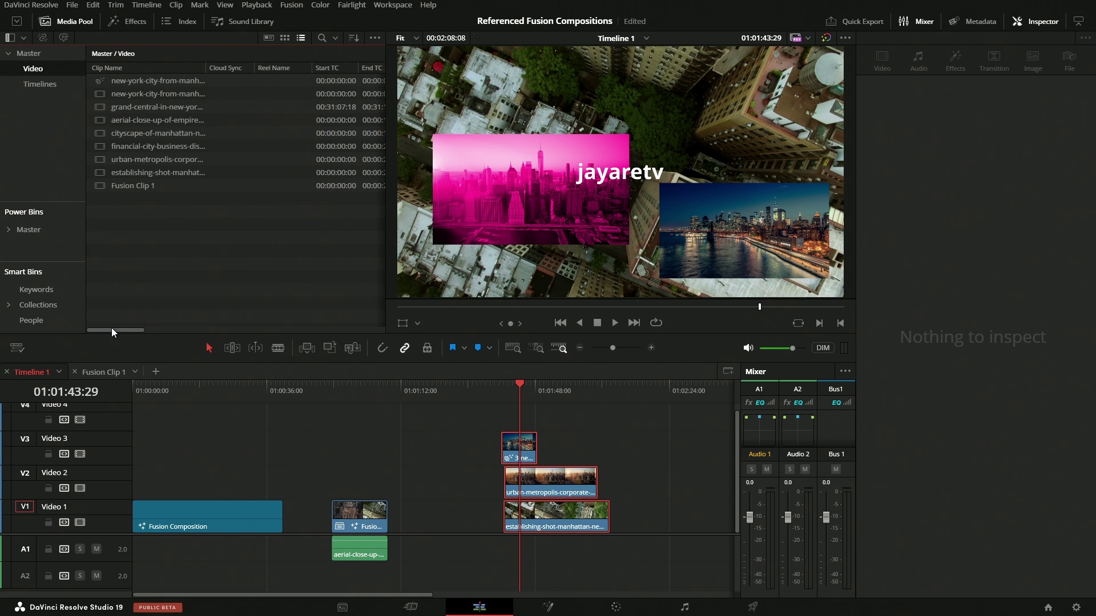
left_click(284, 38)
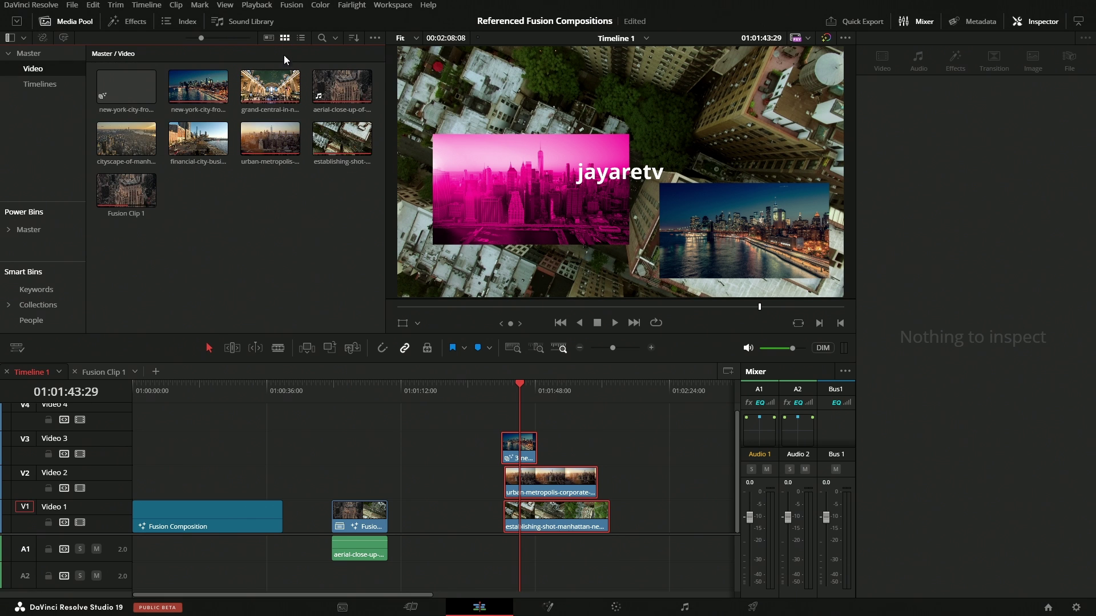
left_click_drag(341, 96, 503, 488)
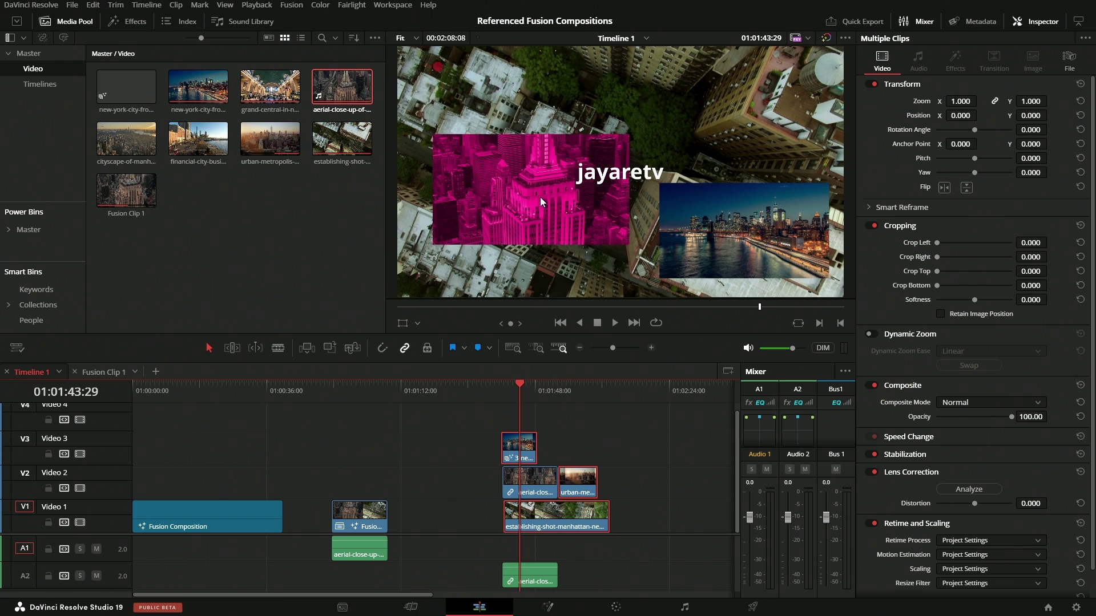
left_click_drag(270, 86, 519, 489)
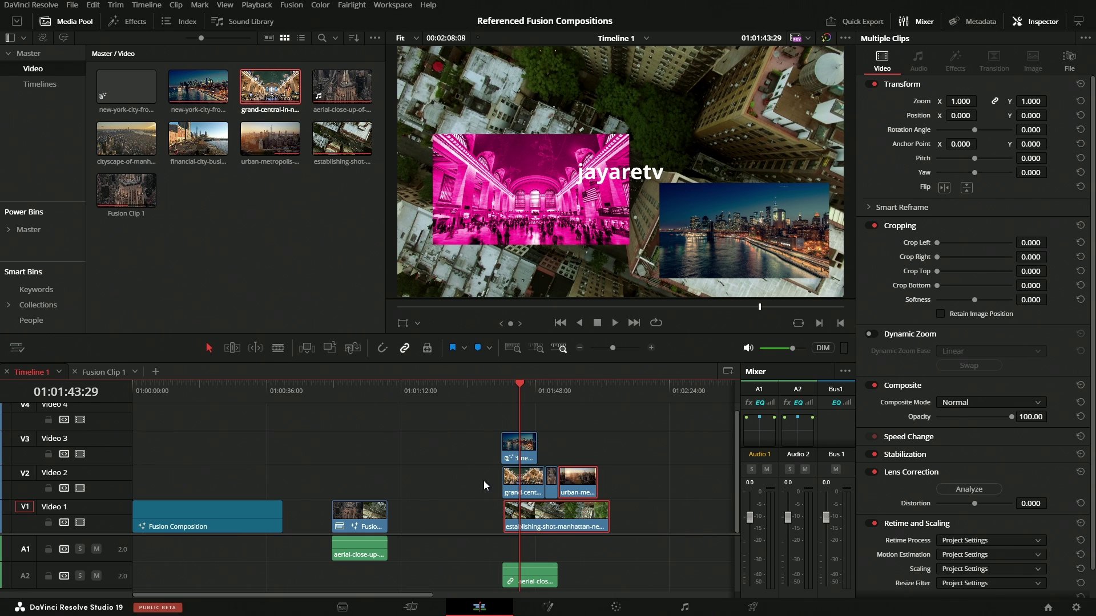
Nudge the Grand Central clip earlier and delete the leftover Video 2 clips
left_click(504, 483)
left_click_drag(528, 483, 524, 482)
left_click_drag(649, 433, 551, 480)
key("Delete")
Slide the establishing shot earlier on Video 1 and play back the edit
left_click_drag(577, 528, 541, 527)
left_click(485, 387)
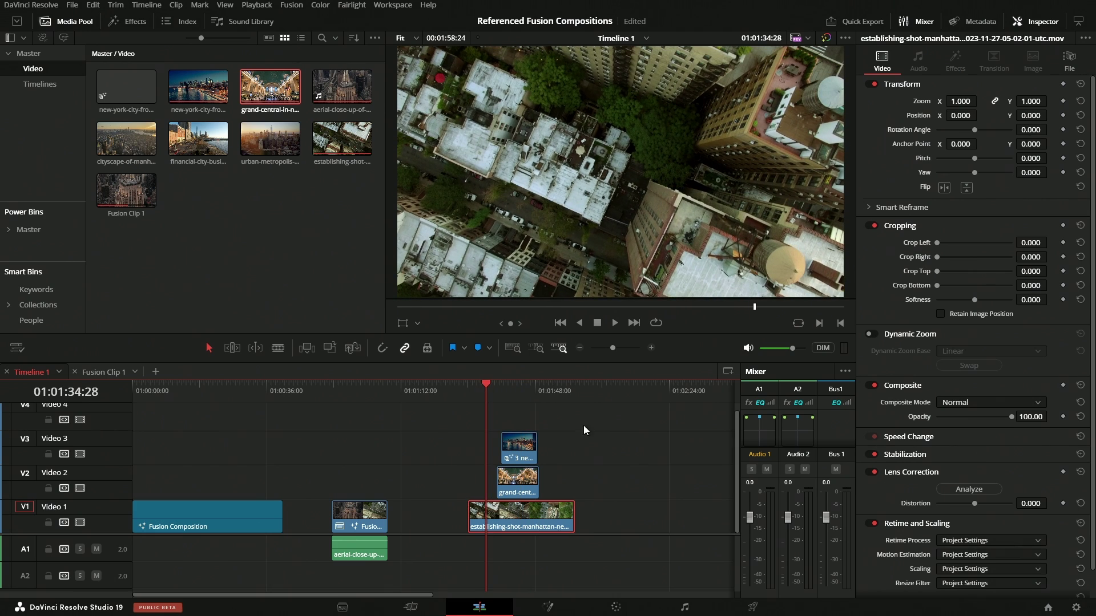
key("space")
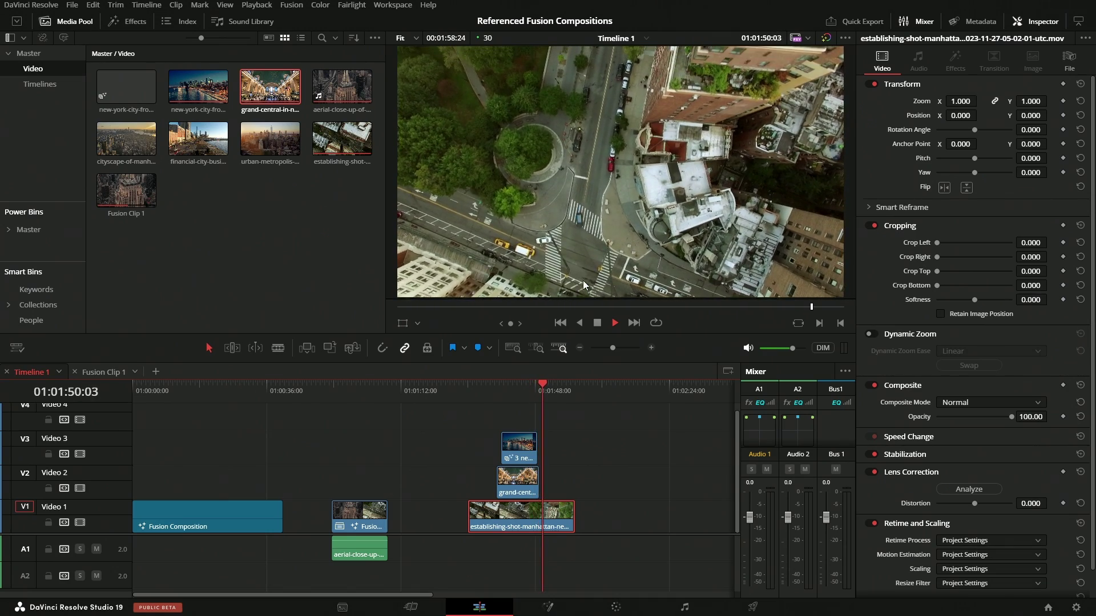
key("space")
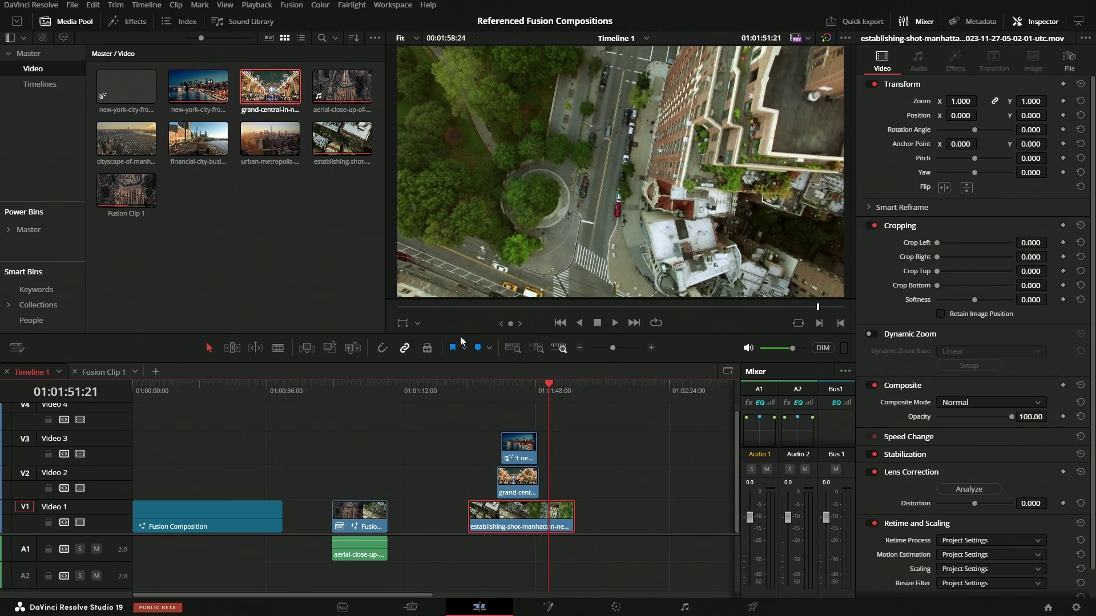
Place the cityscape-of-manhattan clip on Video 2 and preview the result
left_click_drag(126, 139, 484, 488)
key("space")
left_click(494, 392)
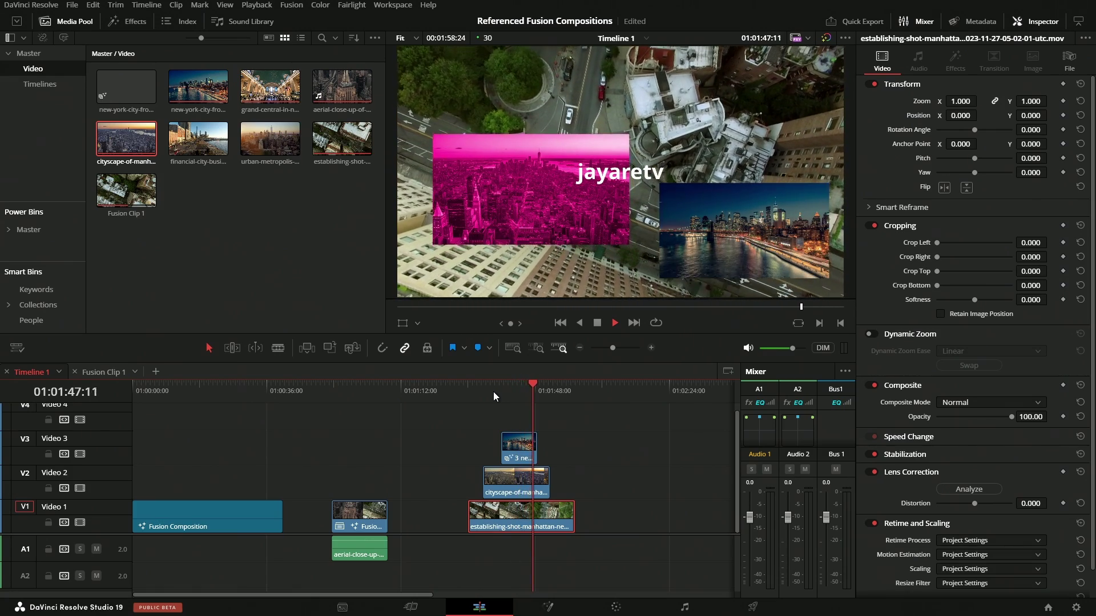
Place the aerial close-up clip on Video 4 at the composite frame and save the project
key("alt+/")
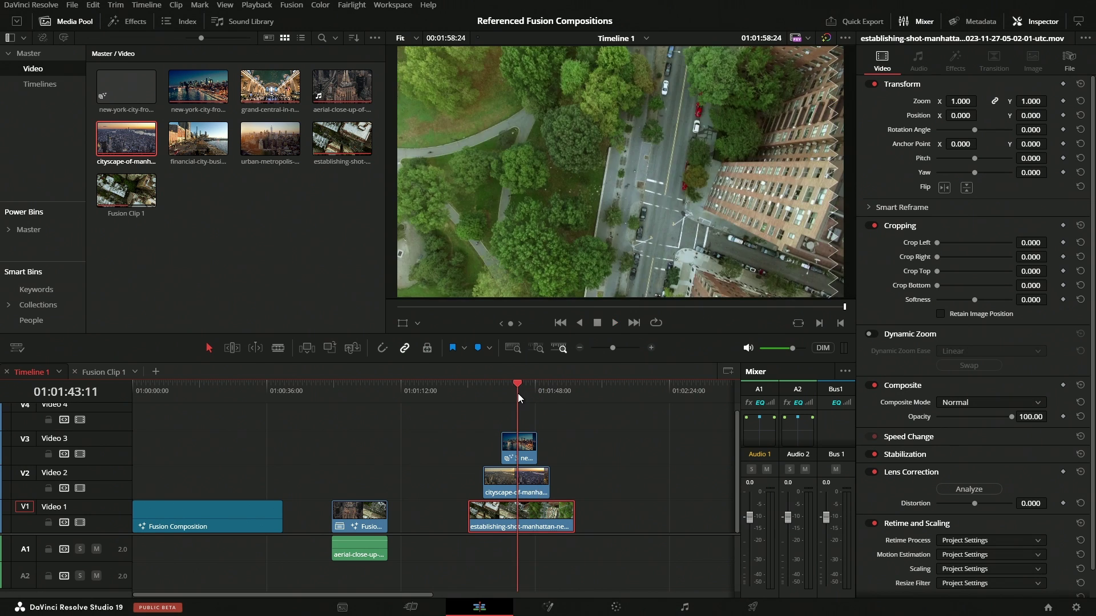
scroll(406, 549, "up", 1)
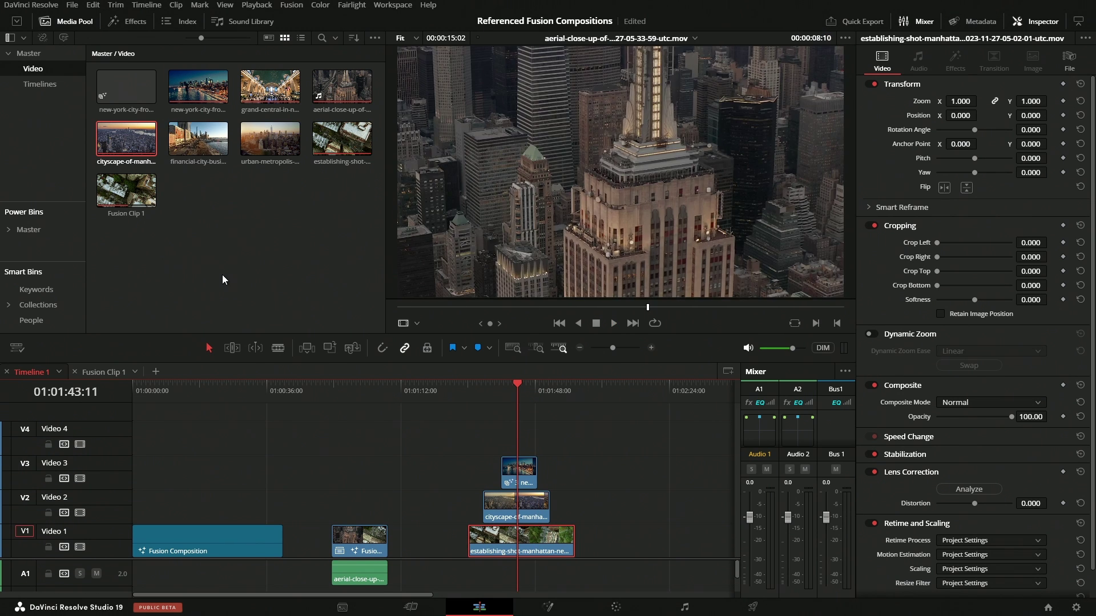
left_click_drag(523, 386, 517, 393)
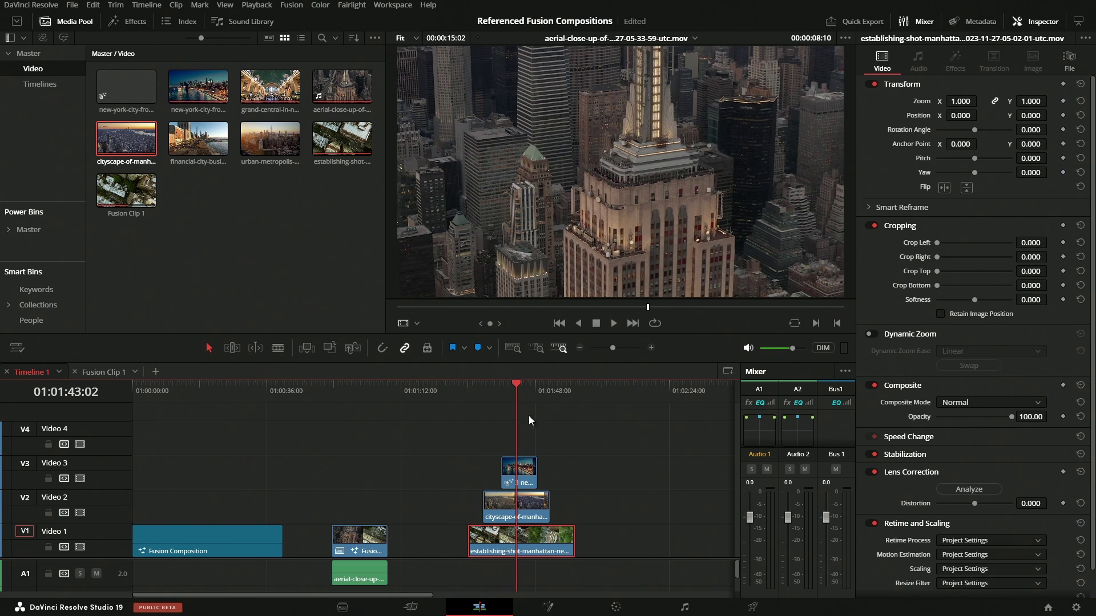
left_click_drag(346, 83, 540, 445)
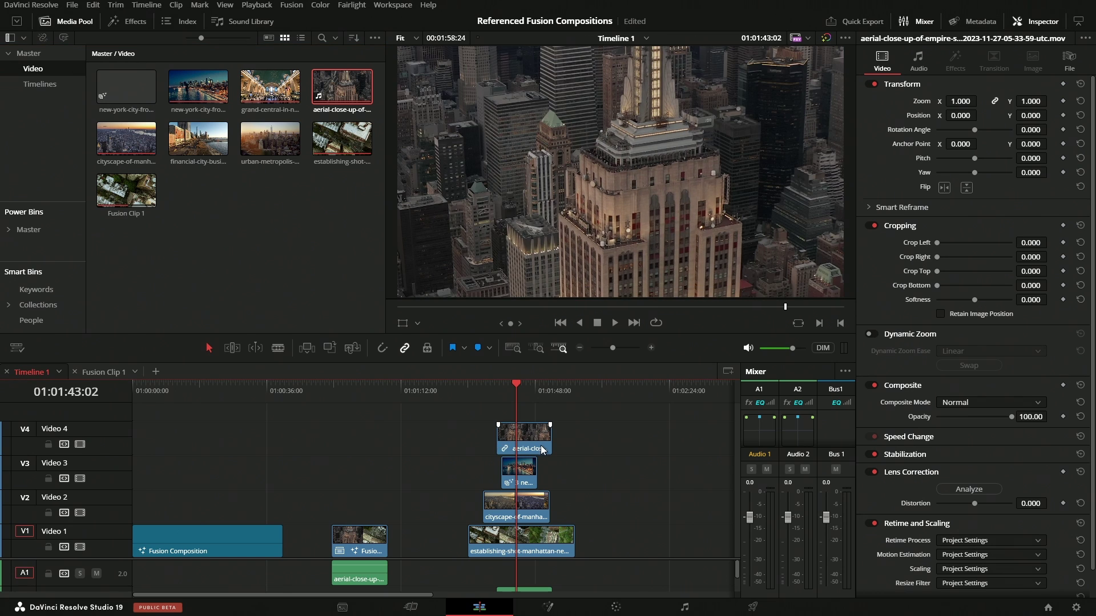
left_click(537, 447)
key("ctrl+s")
Link the Video 4 clip to the referenced Comp 1 composition and open it in Fusion
key("q")
left_click(120, 89)
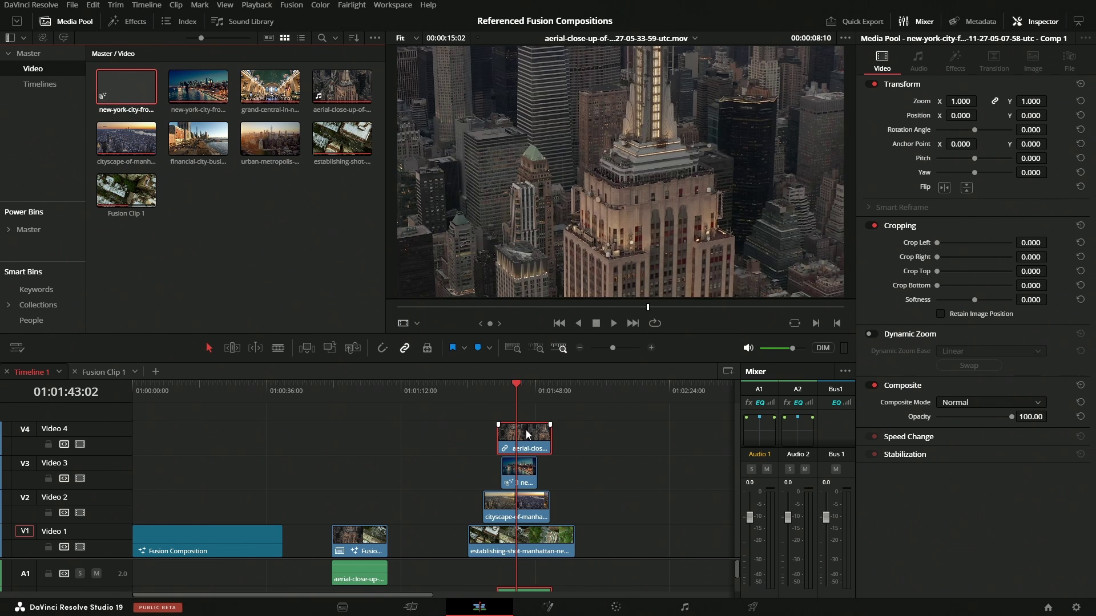
right_click(527, 436)
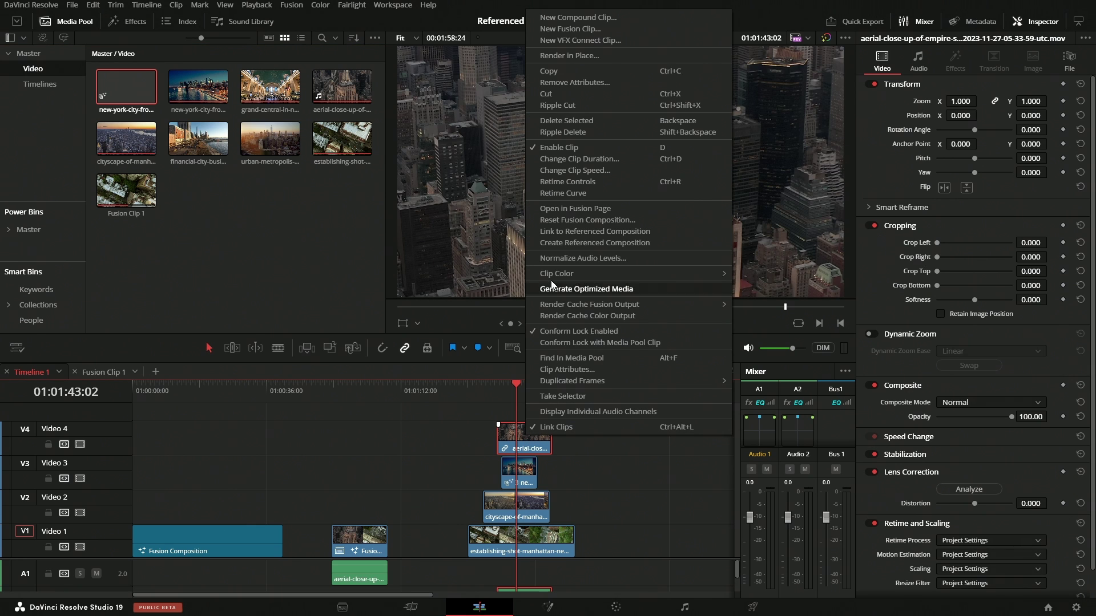
left_click(547, 230)
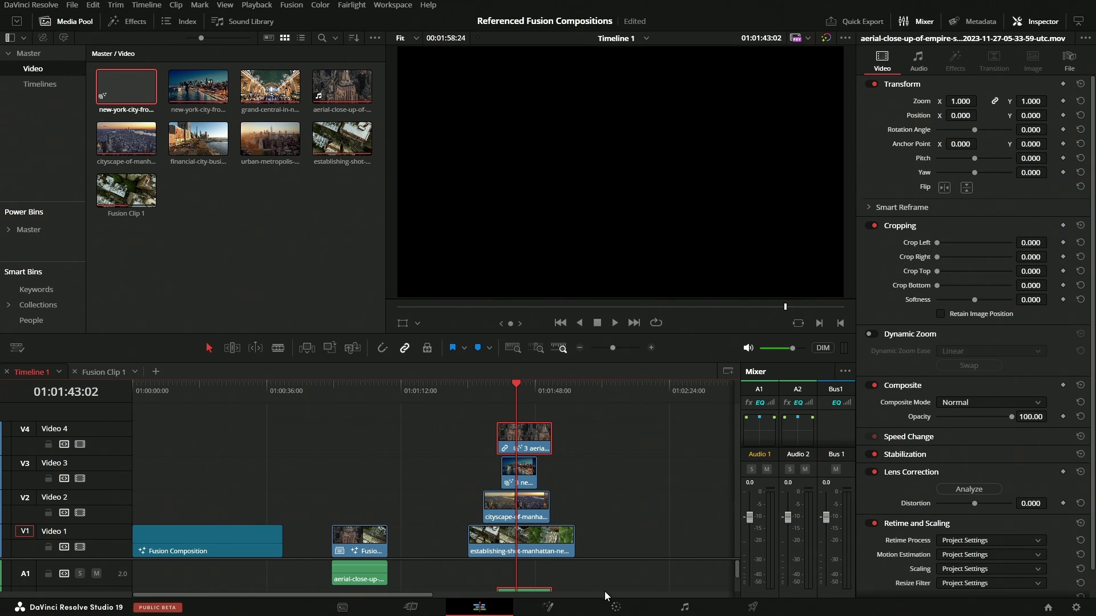
left_click(560, 610)
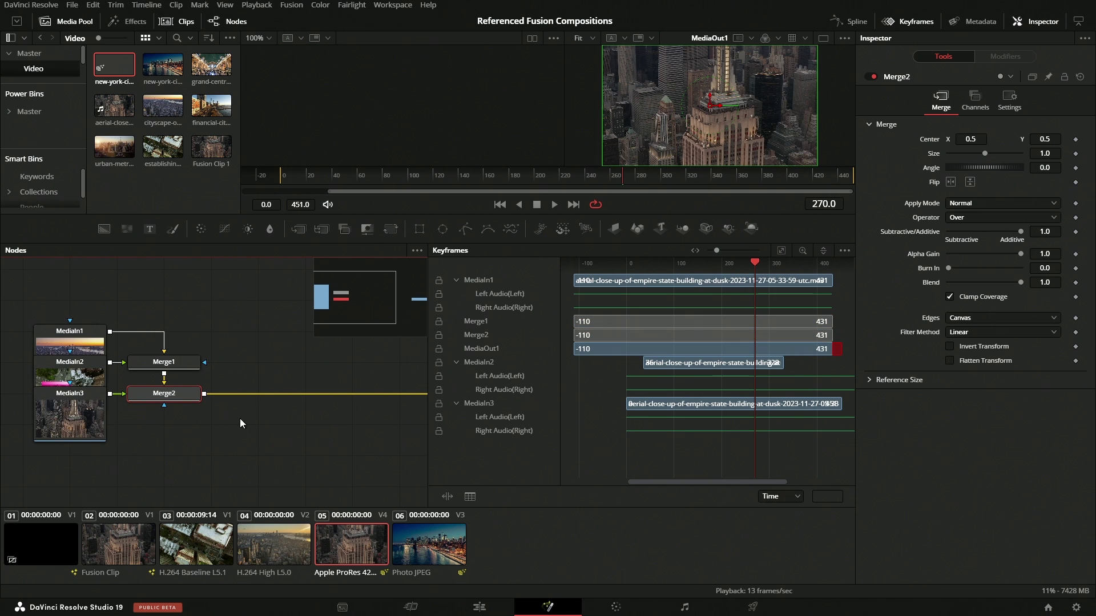
Rearrange the three MediaIn nodes in the Fusion node graph
left_click_drag(183, 351, 184, 289)
left_click(184, 382)
left_click_drag(186, 411, 185, 442)
left_click(181, 395)
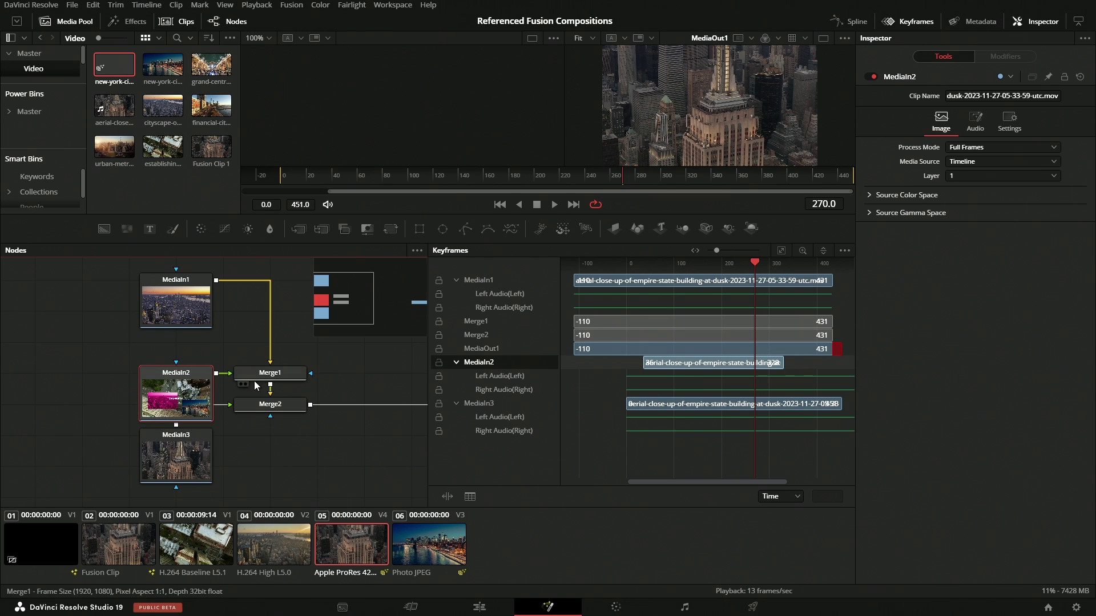
left_click_drag(169, 394, 122, 393)
left_click(194, 464)
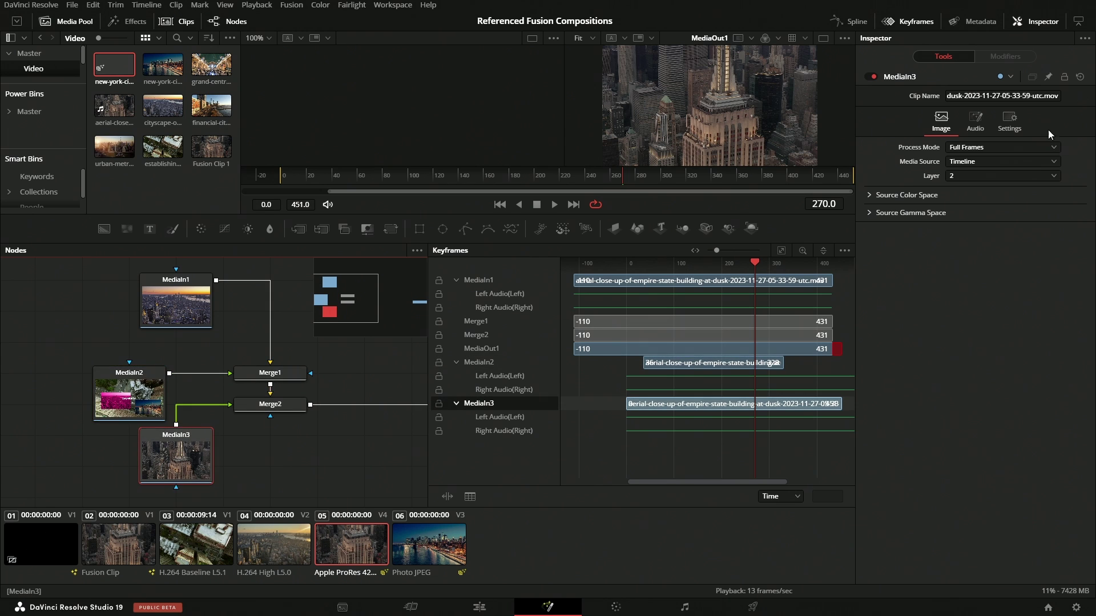
Set Merge2 to size 0.36 with the Empire State inset in the upper right
left_click(270, 404)
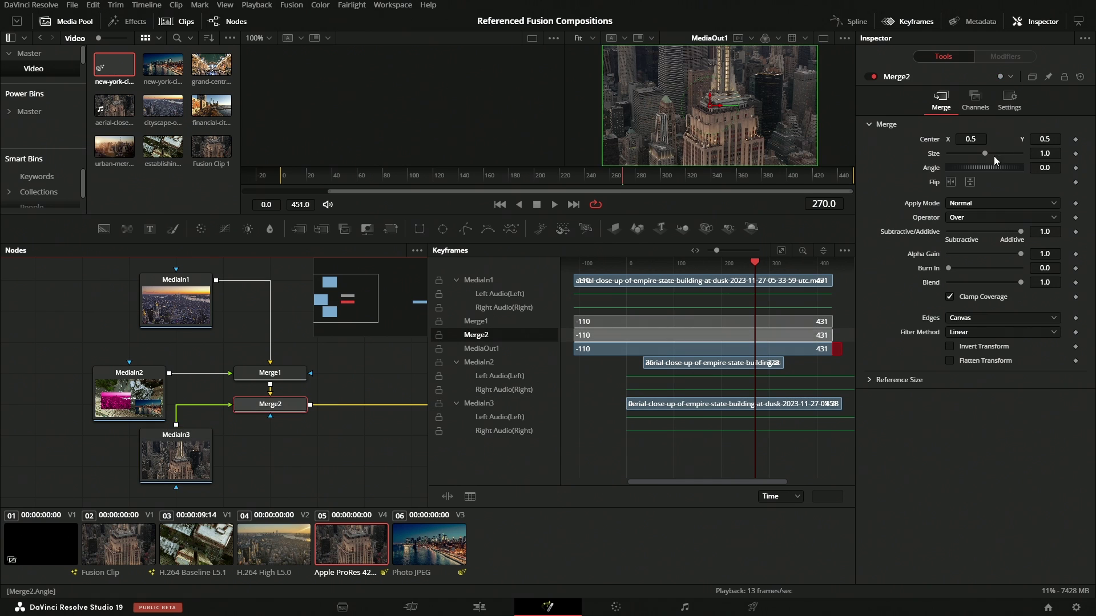
left_click_drag(984, 154, 961, 154)
left_click_drag(709, 106, 775, 73)
Set Merge1 to size 0.45 with the nested composite lower left, then return to Edit
left_click(129, 394)
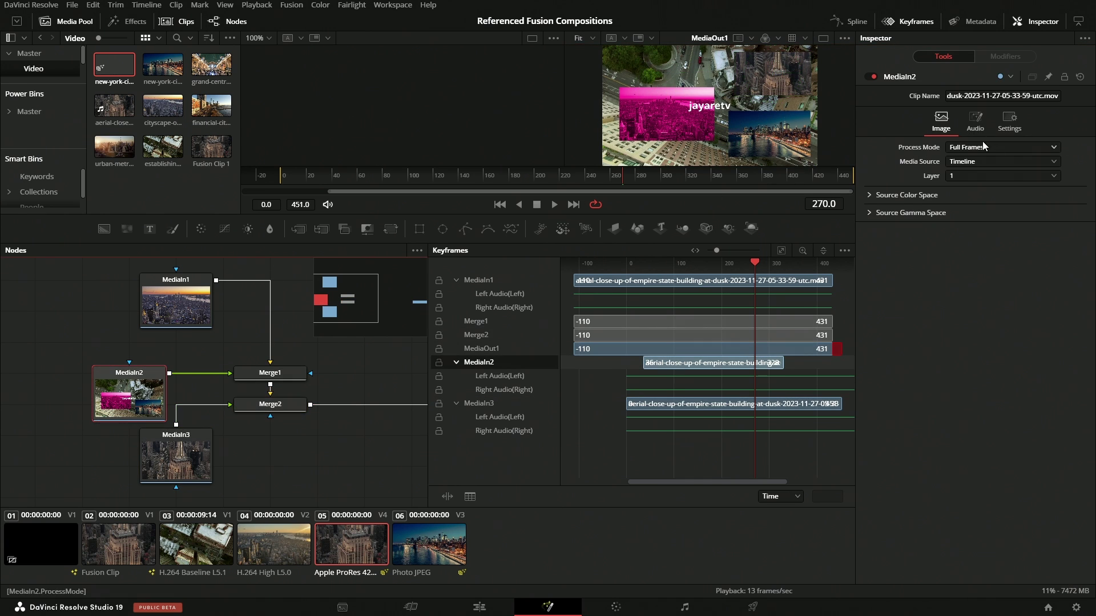
left_click(270, 373)
left_click_drag(986, 154, 965, 157)
left_click_drag(709, 101, 665, 123)
left_click(479, 609)
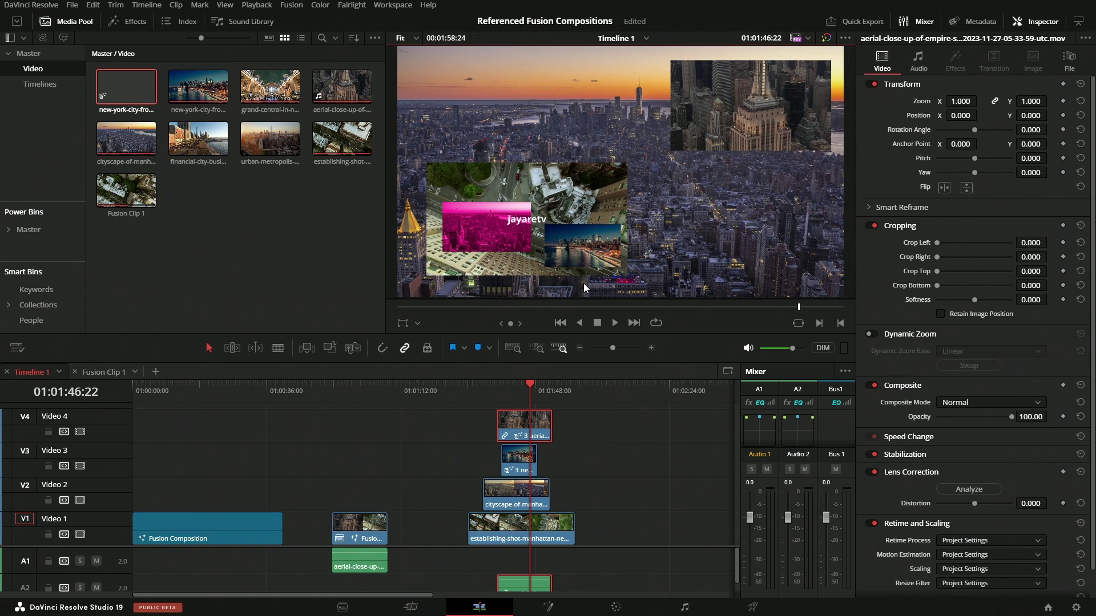
Shift the cityscape clip on Video 2 slightly later and scrub to the full composite frame
left_click(513, 495)
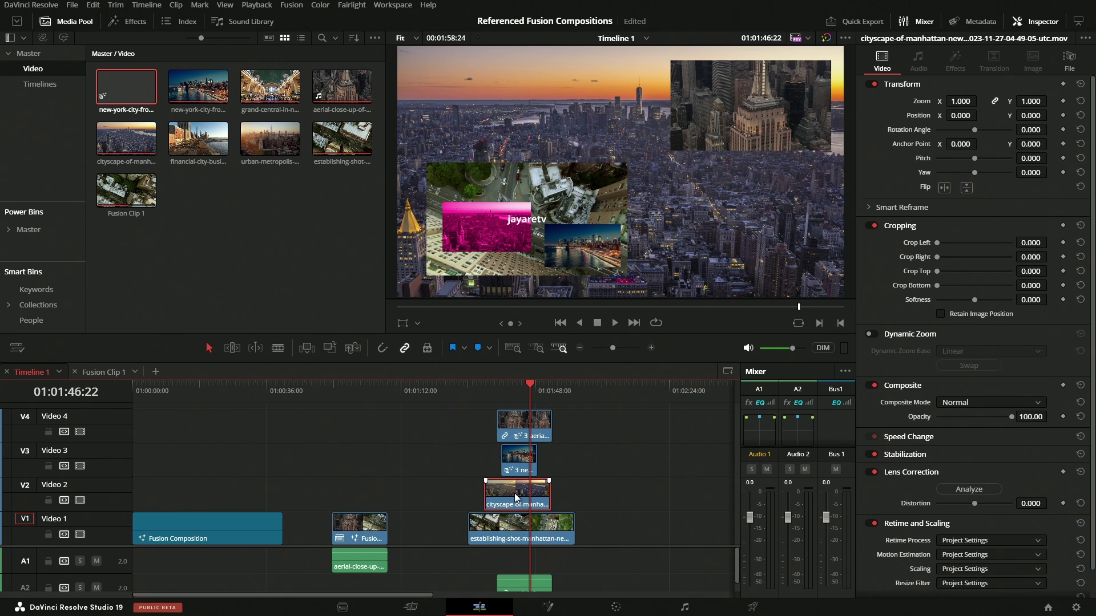
mouse_move(519, 497)
left_mouse_down()
mouse_move(539, 505)
mouse_move(509, 505)
mouse_move(522, 502)
left_mouse_up()
left_click(500, 385)
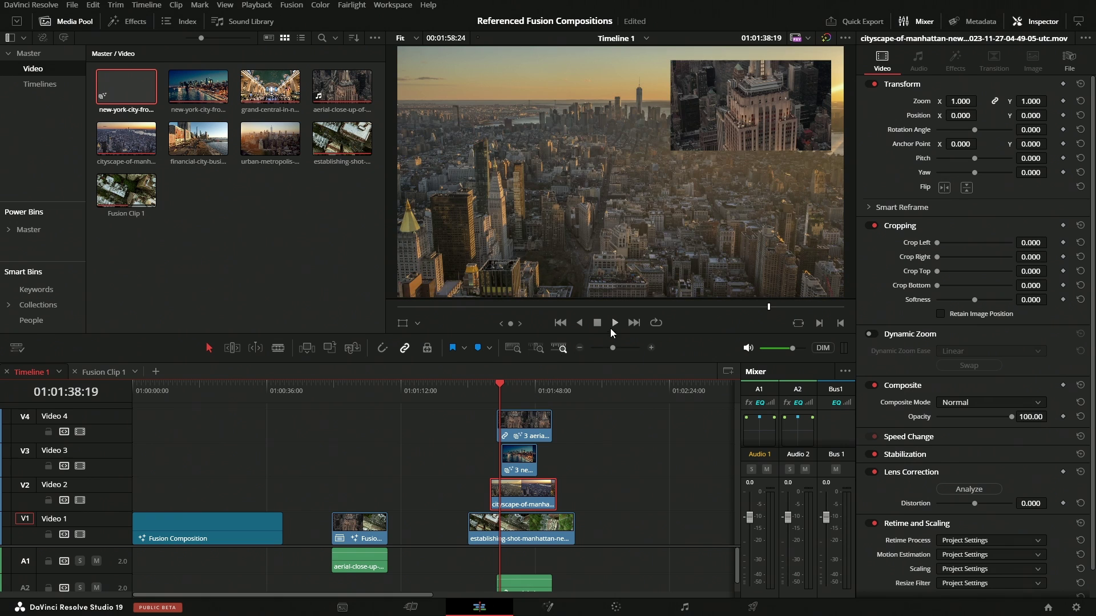
left_click_drag(537, 381, 519, 393)
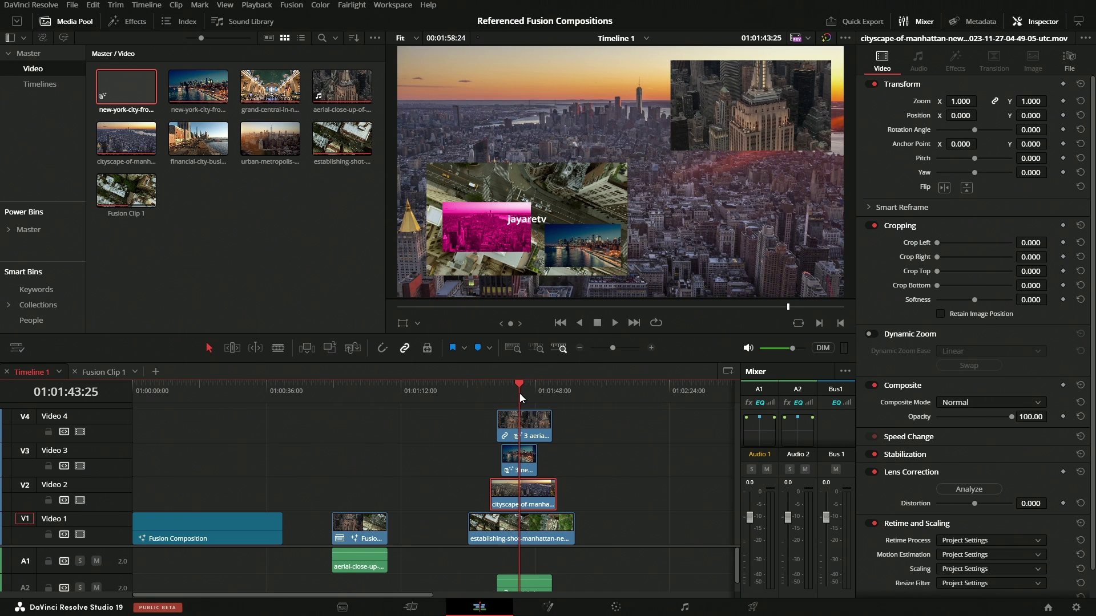